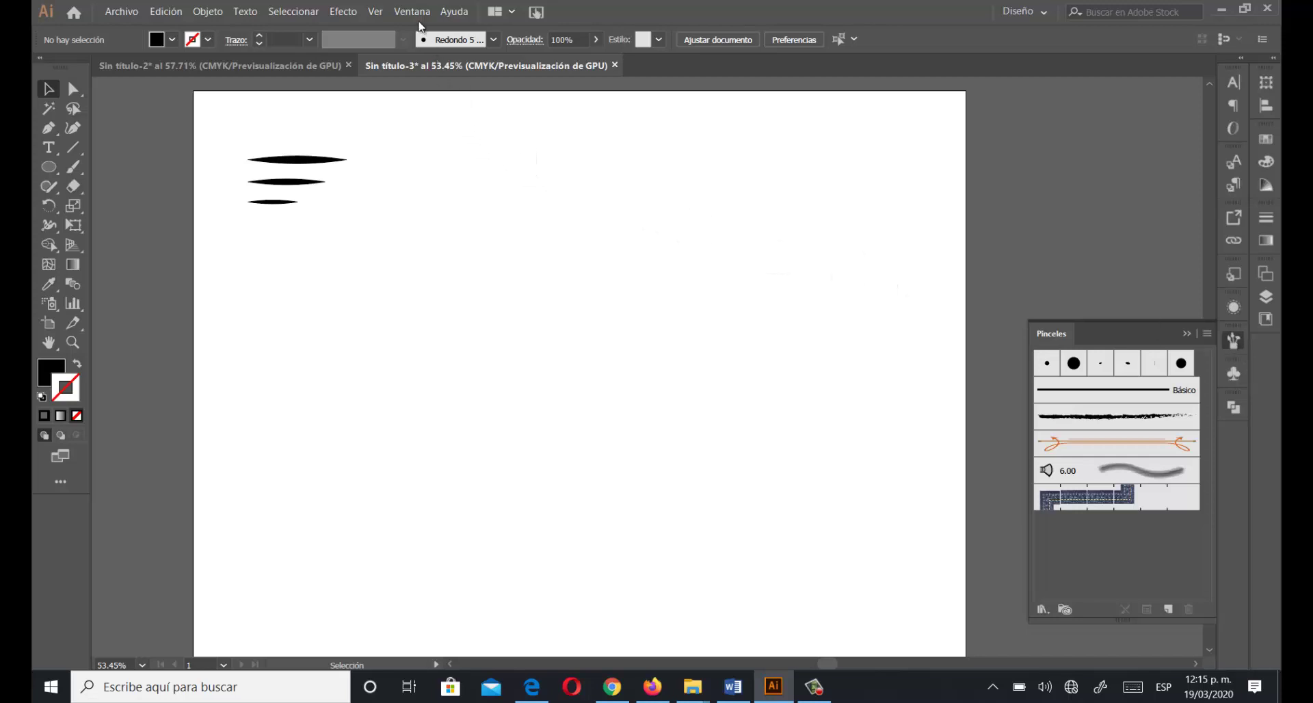
Delete the denim pattern brush, the 6.00 bristle brush and the orange banner art brush from the brush list.
click(413, 13)
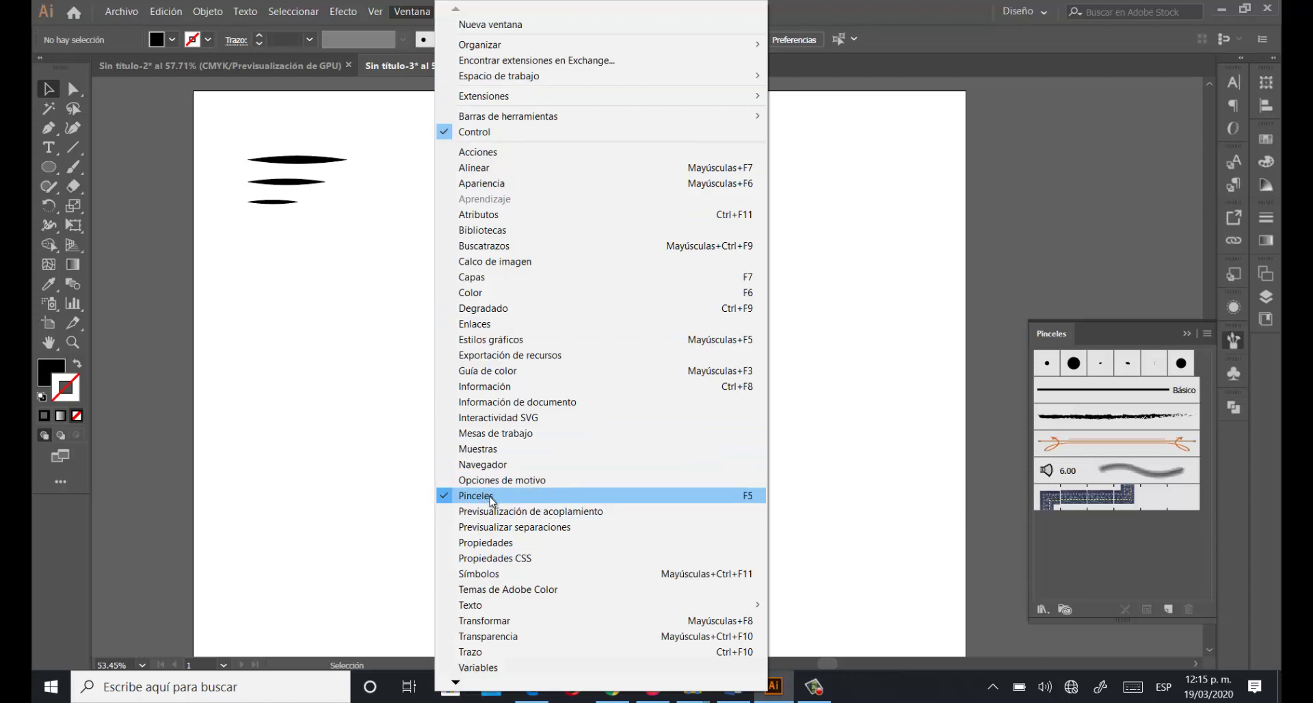
click(1116, 551)
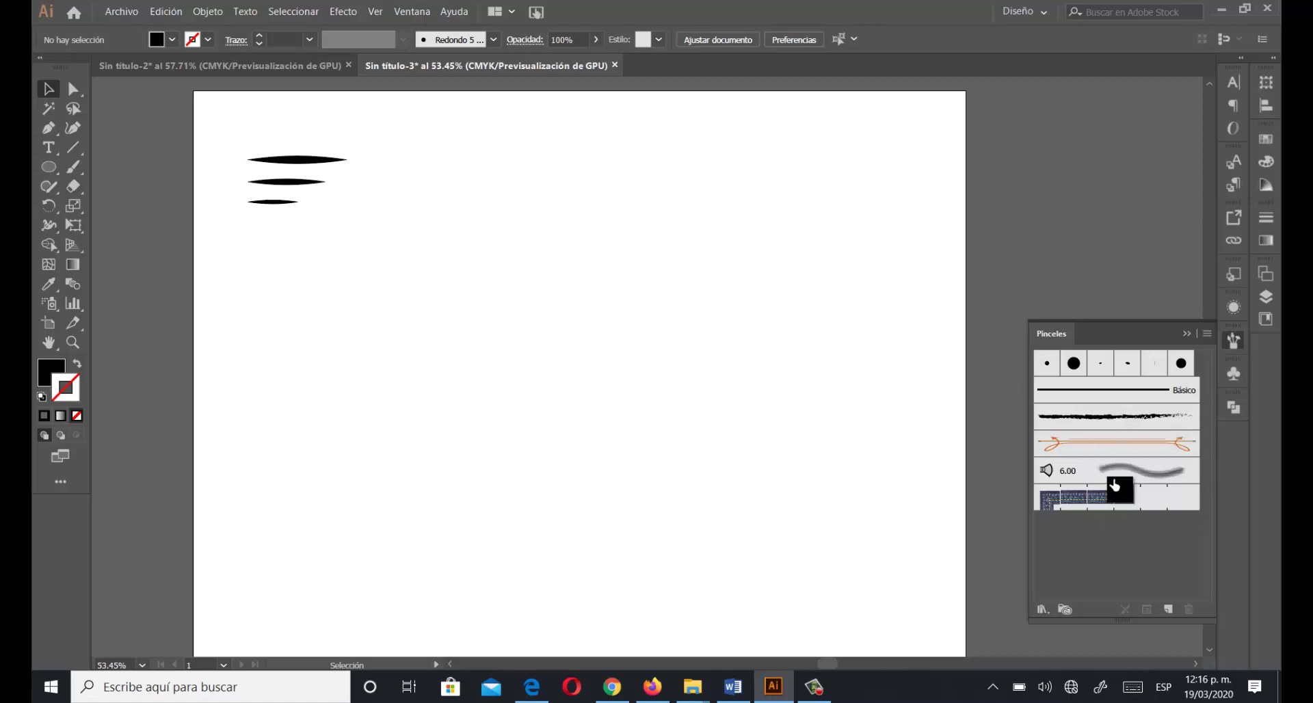
click(1152, 507)
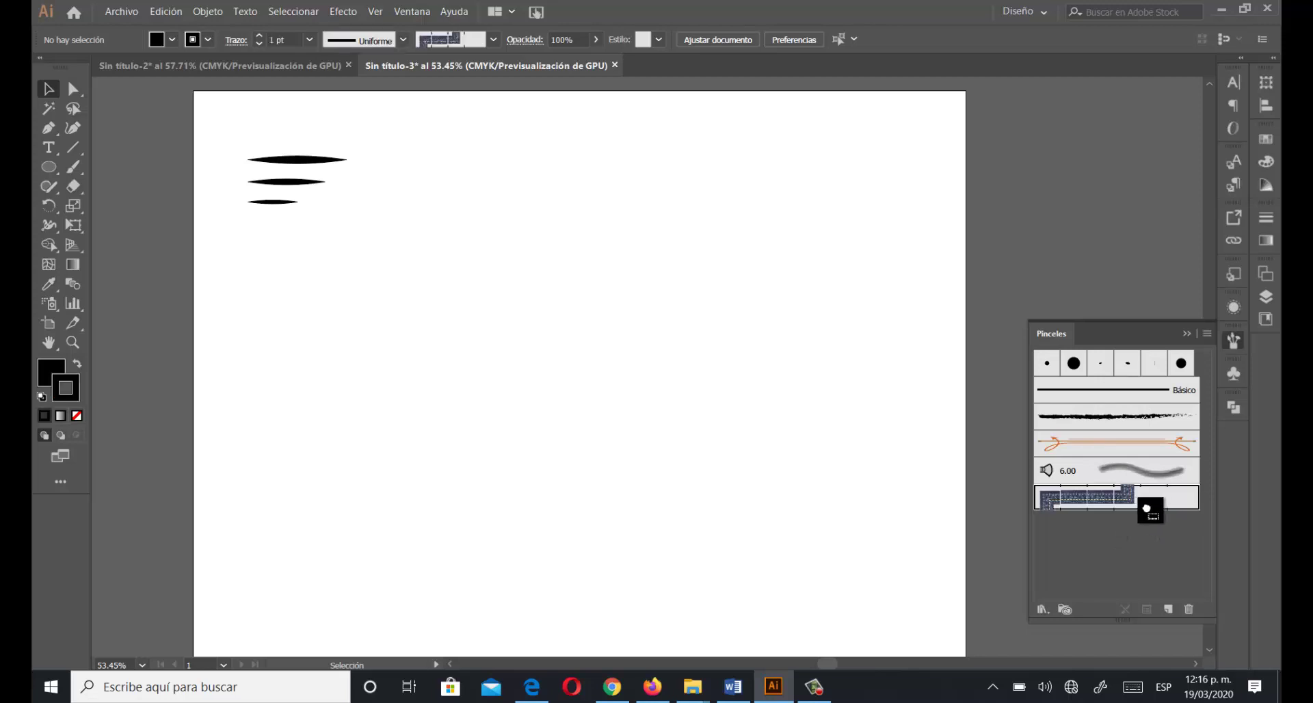
drag(1190, 618, 1191, 612)
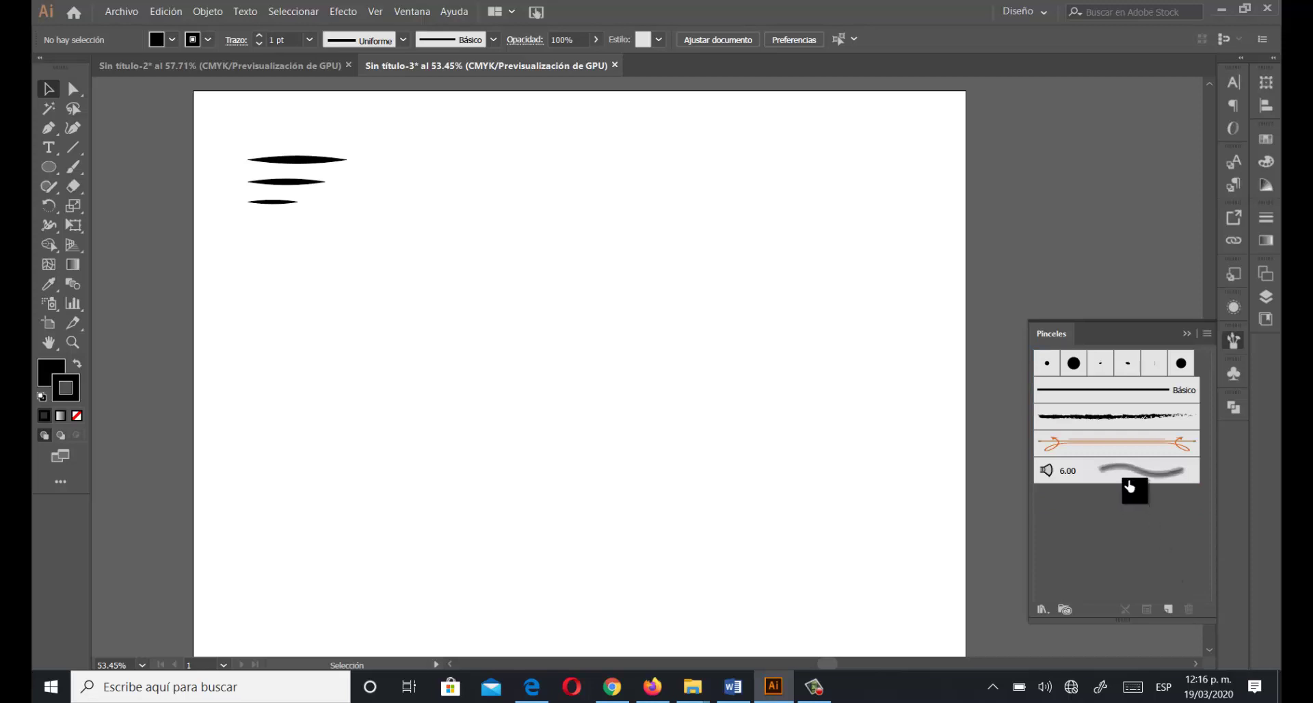
drag(1132, 479, 1190, 610)
mouse_move(1127, 455)
mouse_down()
mouse_move(1196, 527)
mouse_move(1188, 610)
mouse_up()
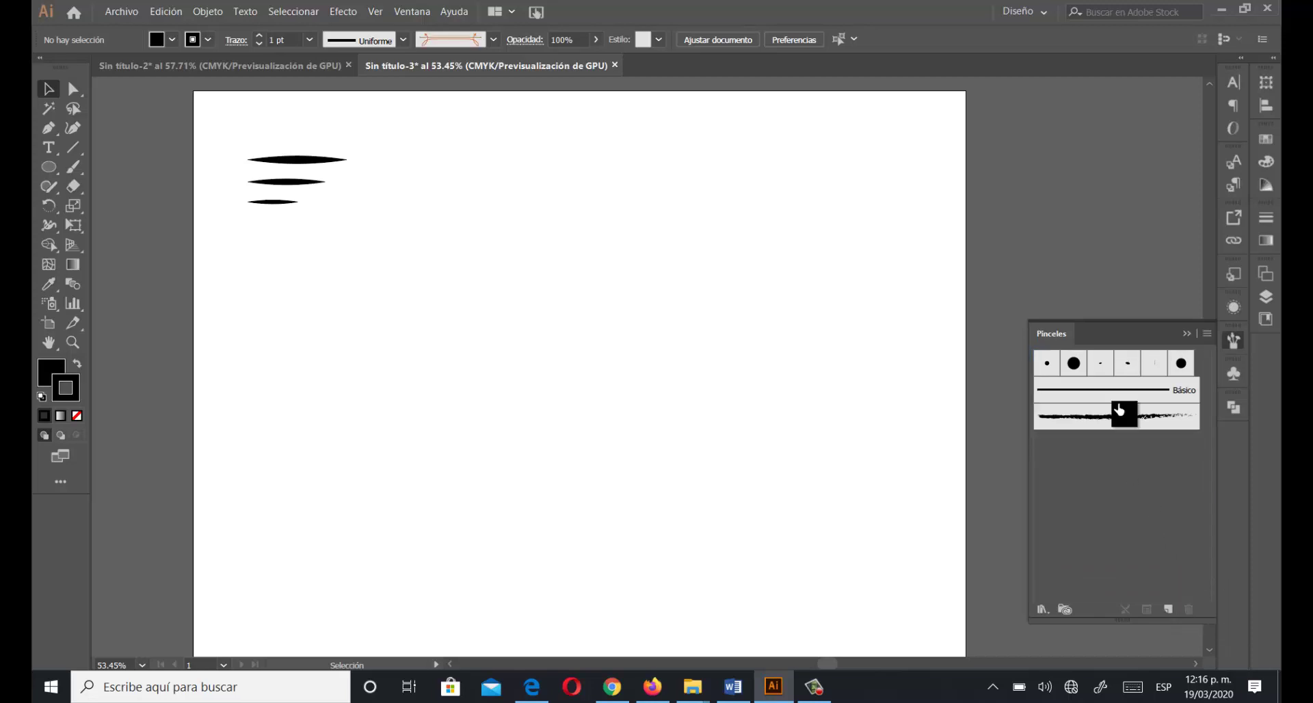
Delete the surplus calligraphic brushes and the charcoal art brush, keeping only two round brushes and Básico.
drag(1071, 365, 1191, 608)
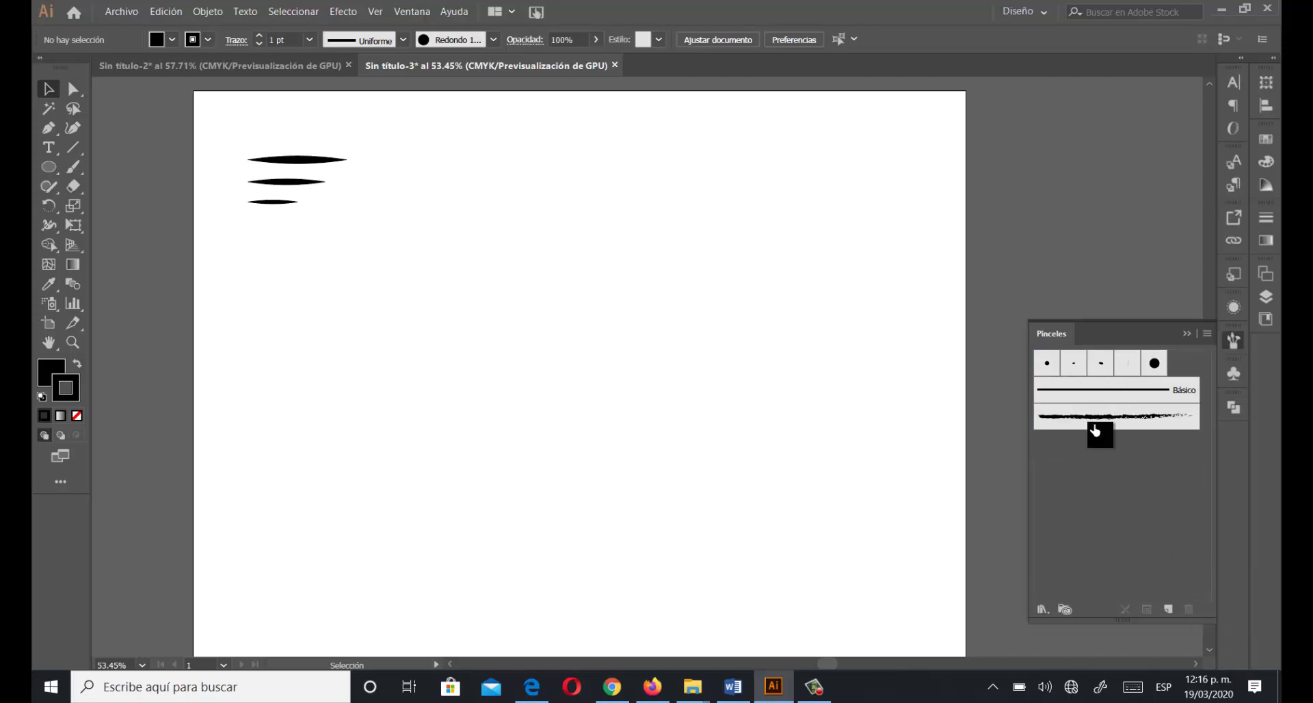
mouse_move(1074, 364)
mouse_down()
mouse_move(1190, 607)
mouse_move(1079, 369)
mouse_move(1156, 506)
mouse_move(1194, 608)
mouse_move(1084, 375)
mouse_move(1175, 540)
mouse_move(1191, 607)
mouse_up()
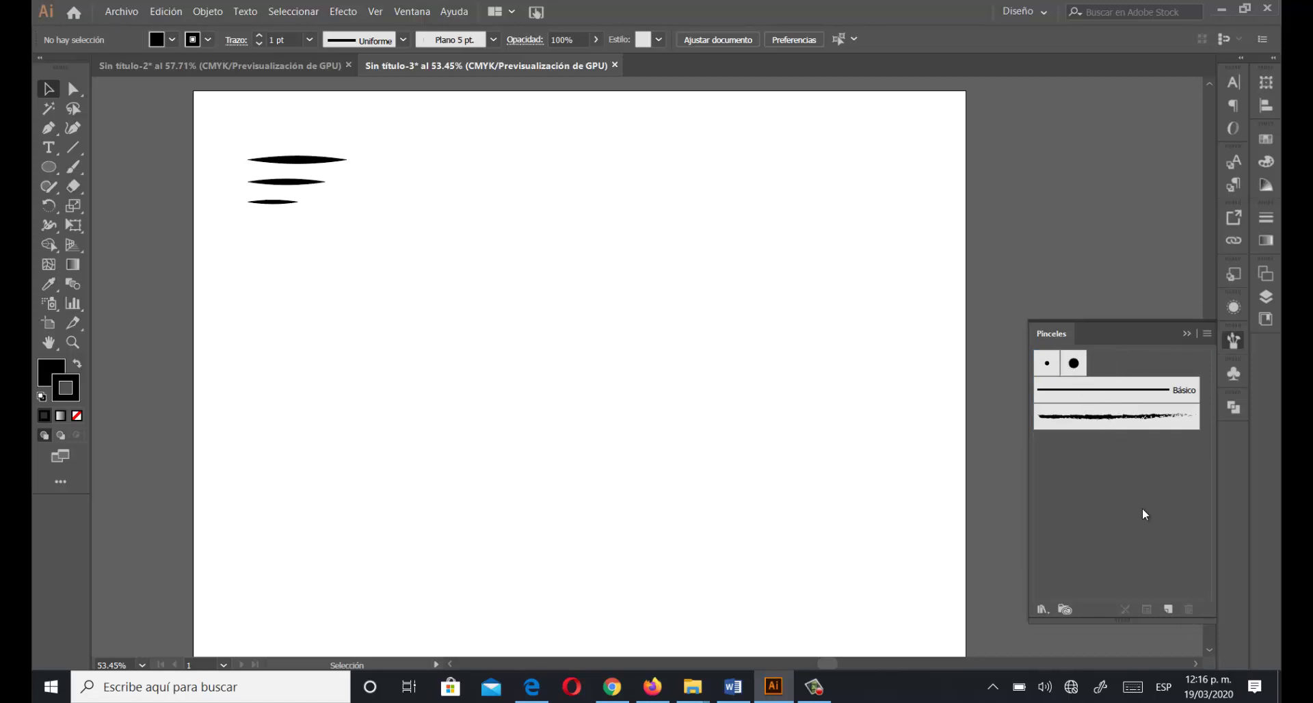
drag(1116, 418, 1194, 617)
mouse_move(1073, 363)
mouse_down()
mouse_move(1046, 366)
mouse_move(551, 197)
mouse_move(823, 234)
mouse_move(225, 139)
mouse_up()
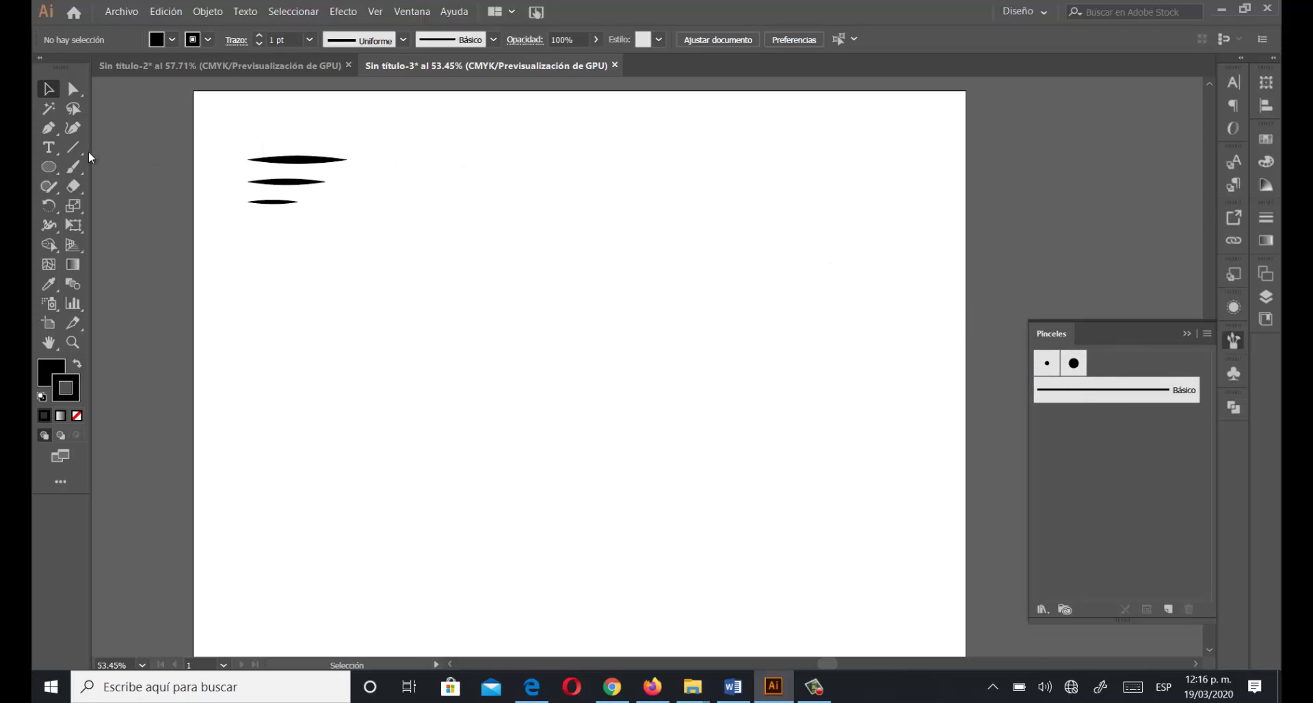
Draw a black-filled circle about 5.7 cm in diameter beside the tapered shapes, with no stroke.
click(48, 167)
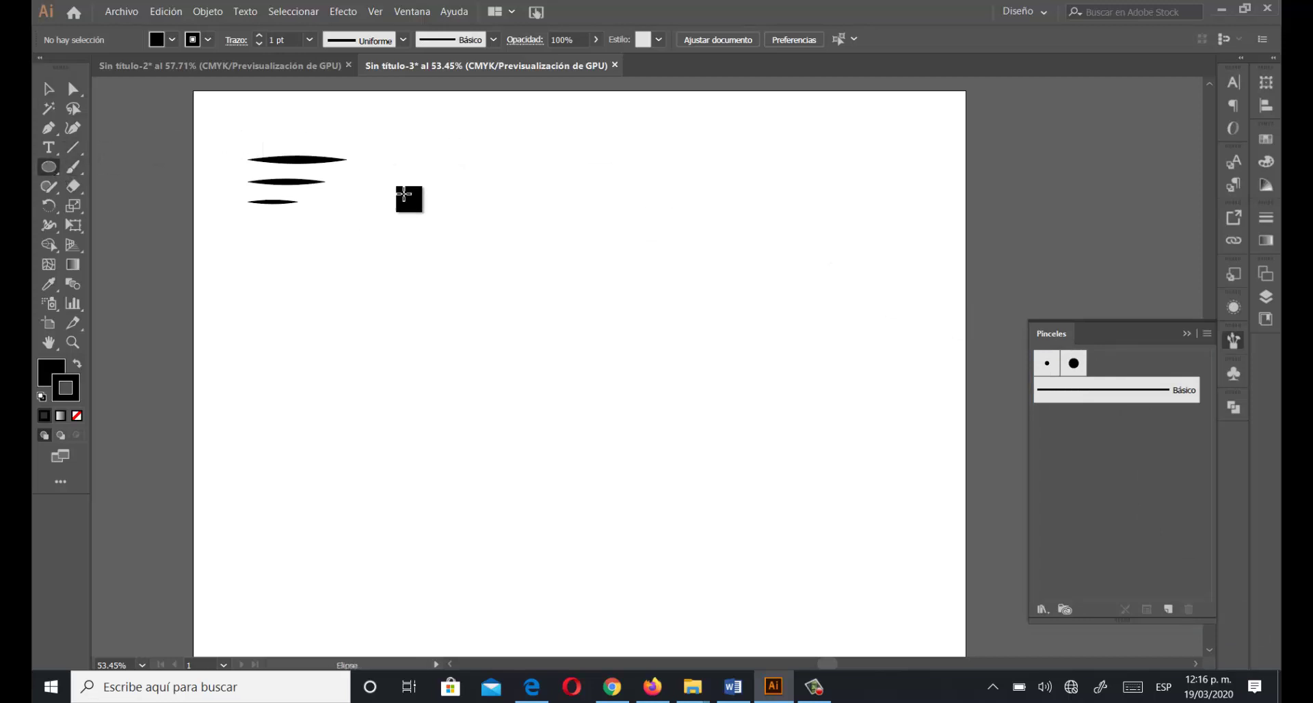
drag(412, 160, 479, 270)
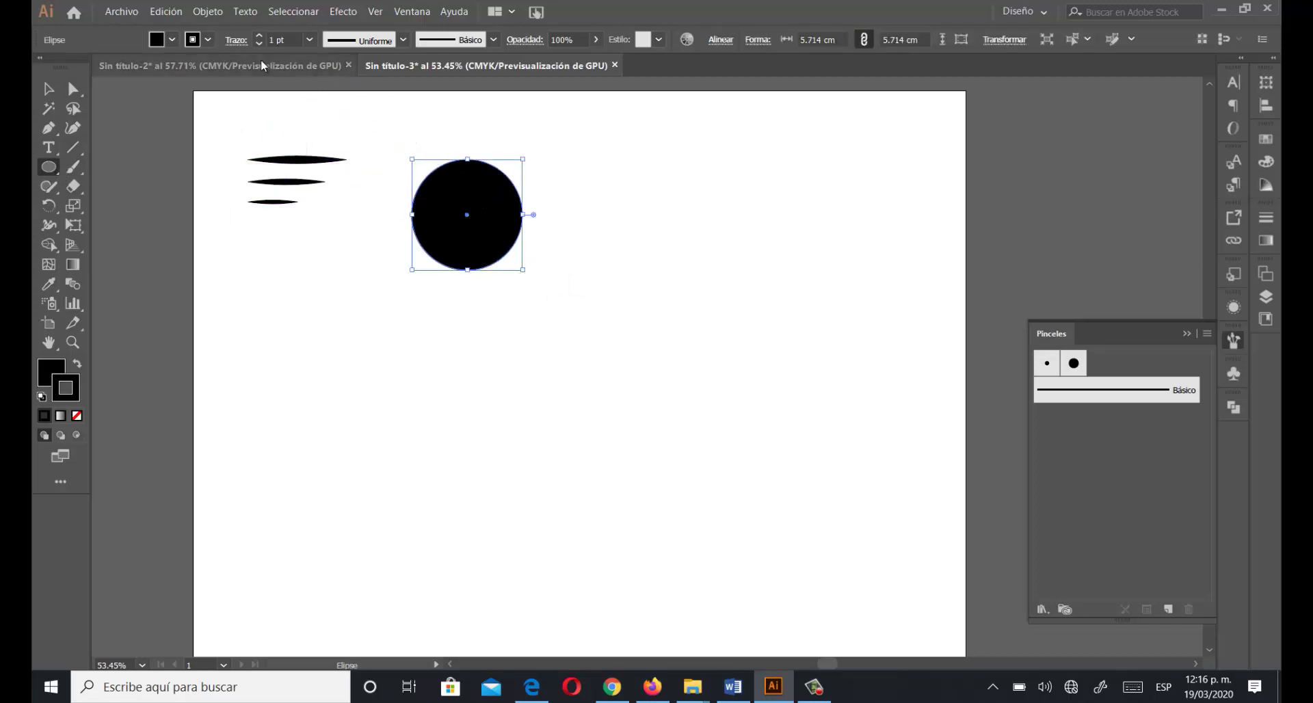
click(208, 38)
click(42, 66)
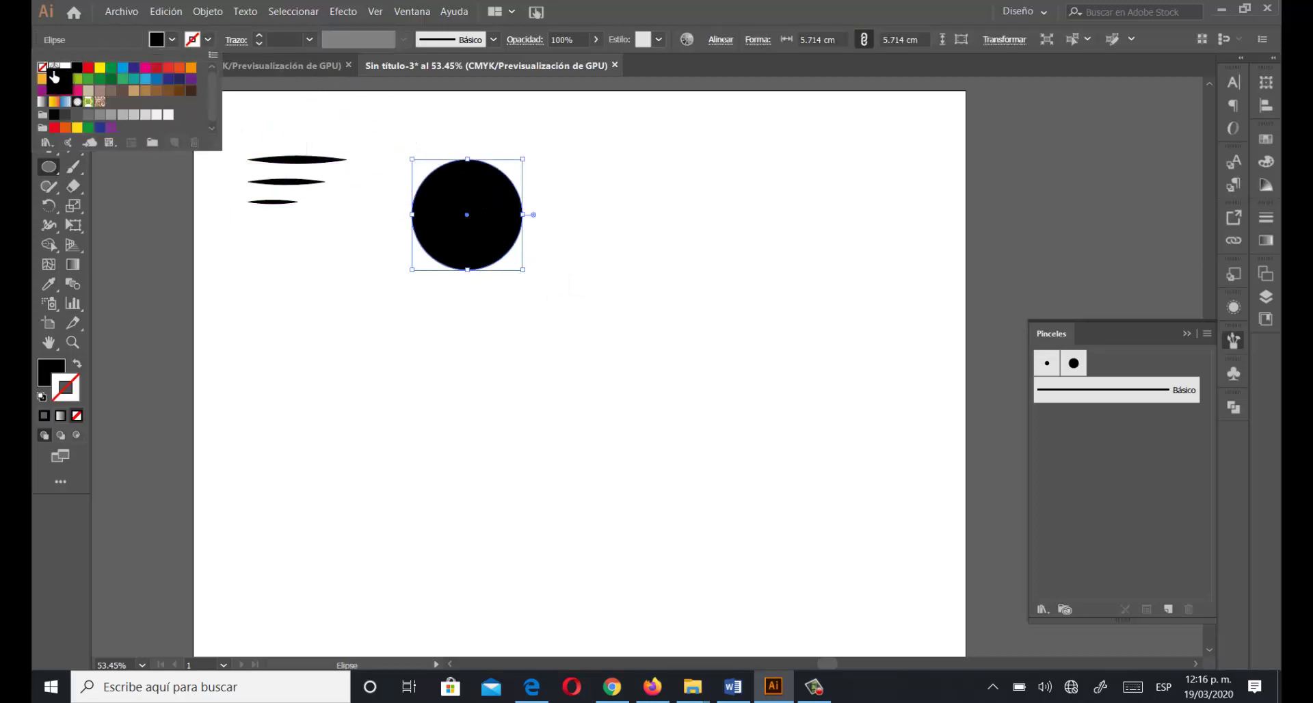
click(48, 89)
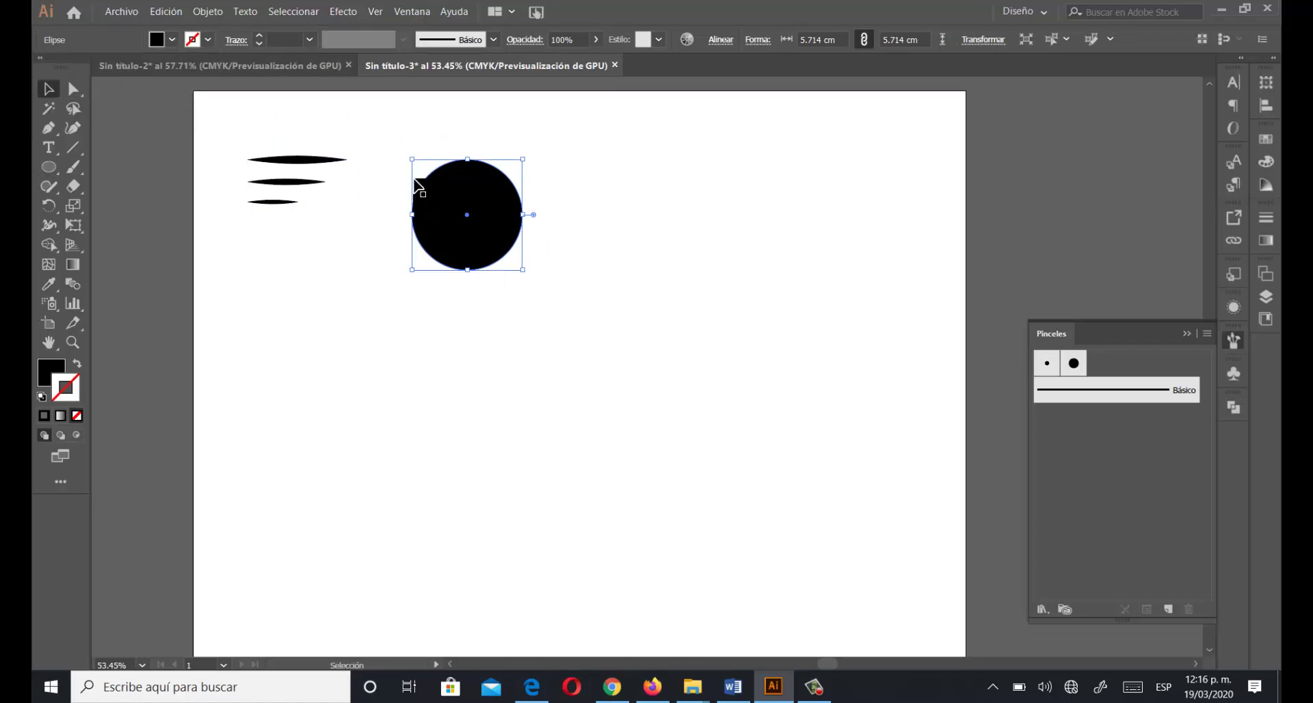
drag(477, 206, 473, 186)
click(548, 149)
click(484, 174)
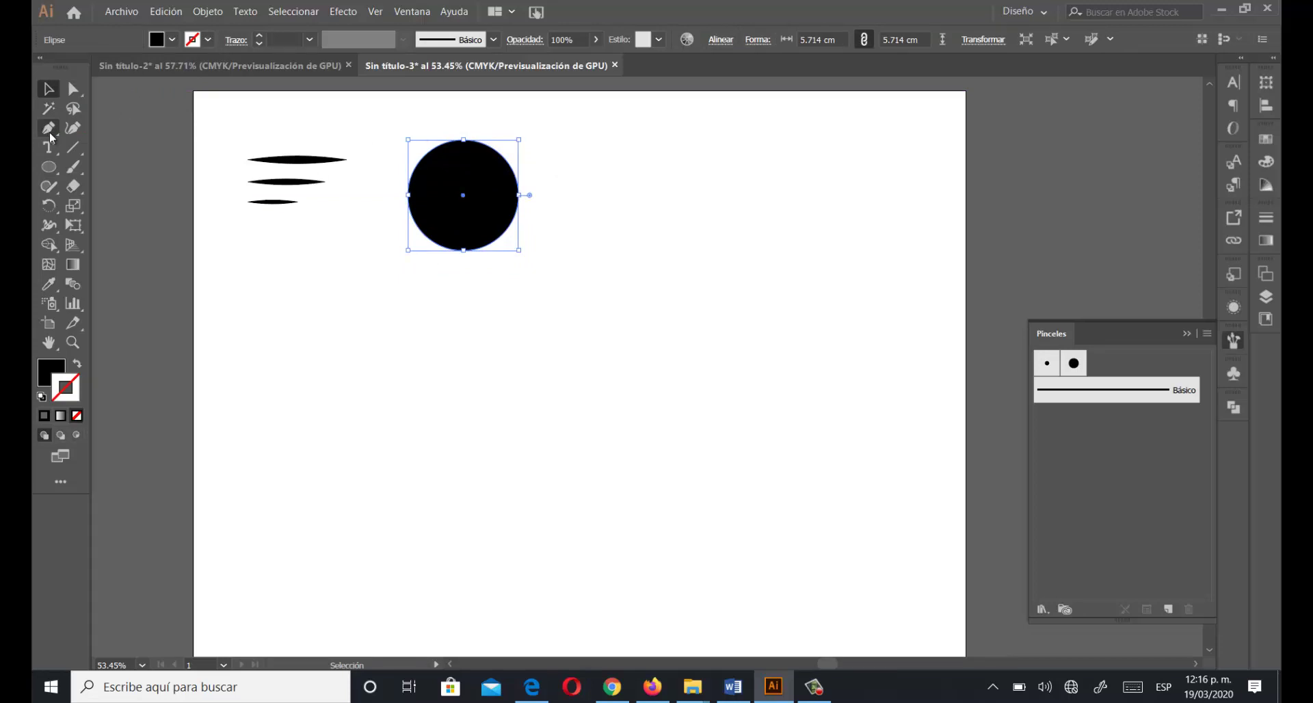
Convert the circle's rightmost and leftmost anchor points into sharp corners.
drag(50, 135, 100, 134)
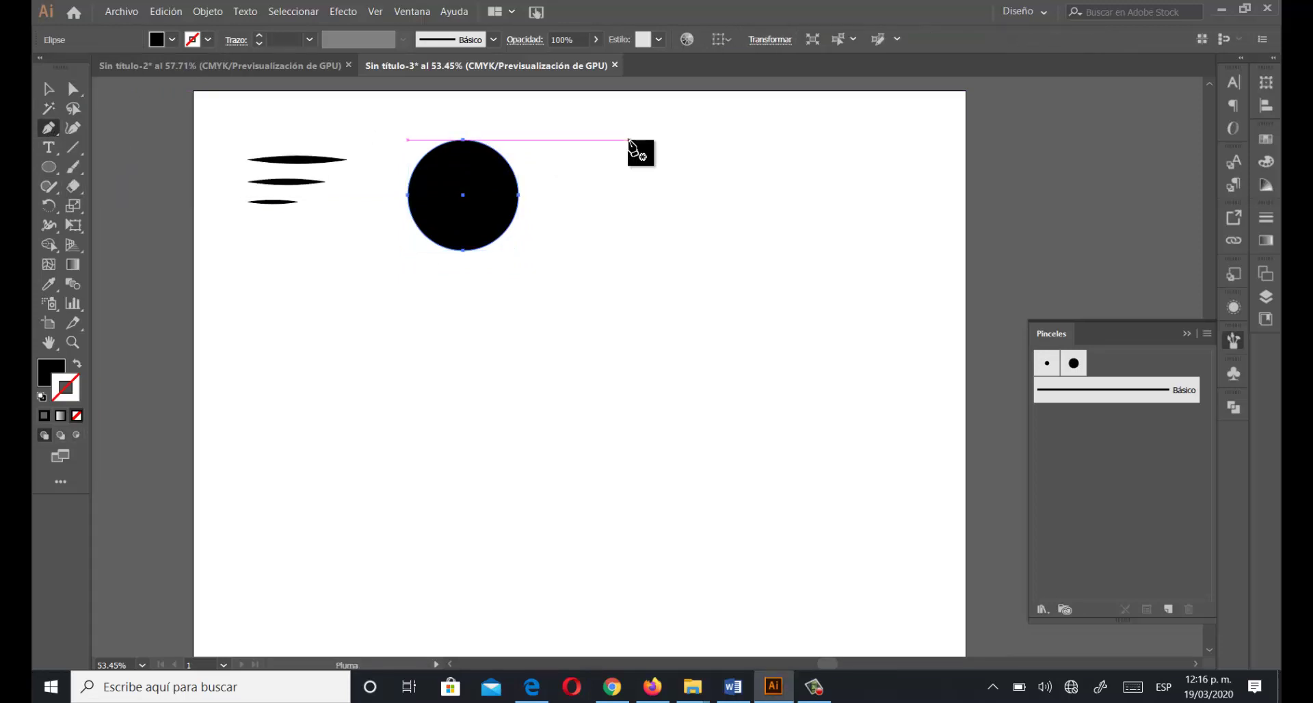
click(519, 196)
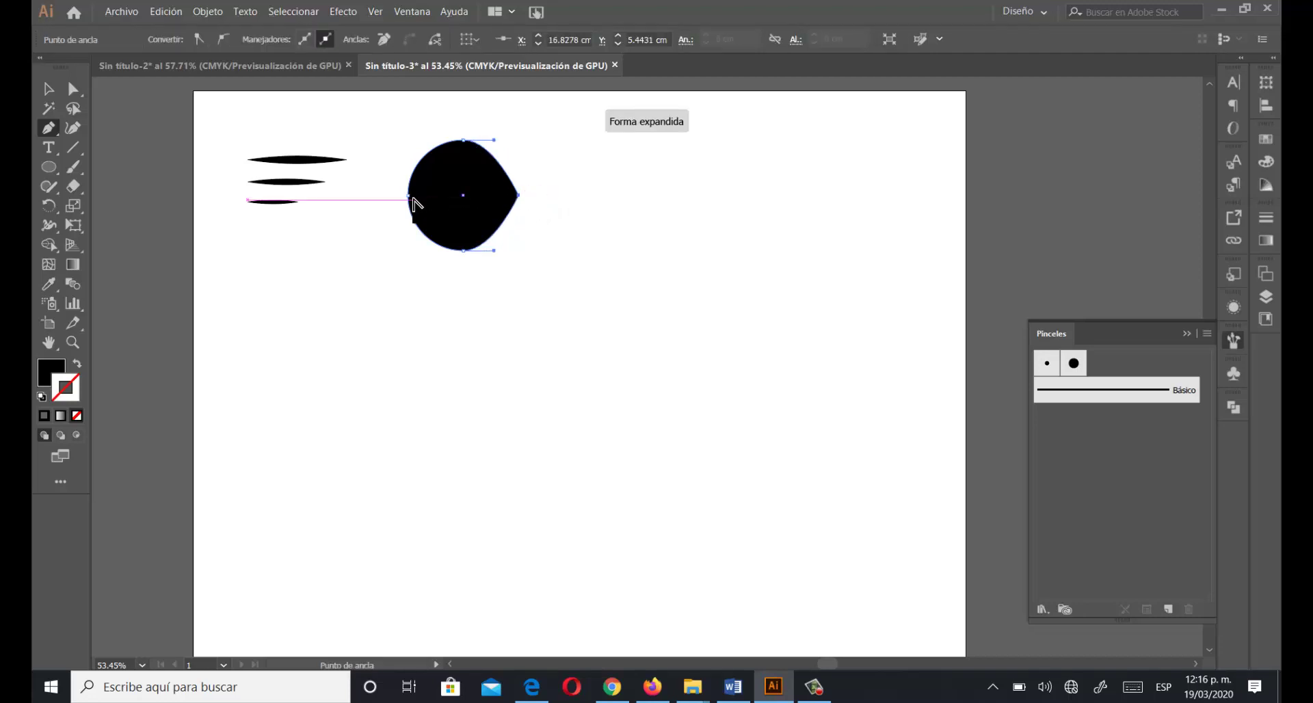
click(408, 197)
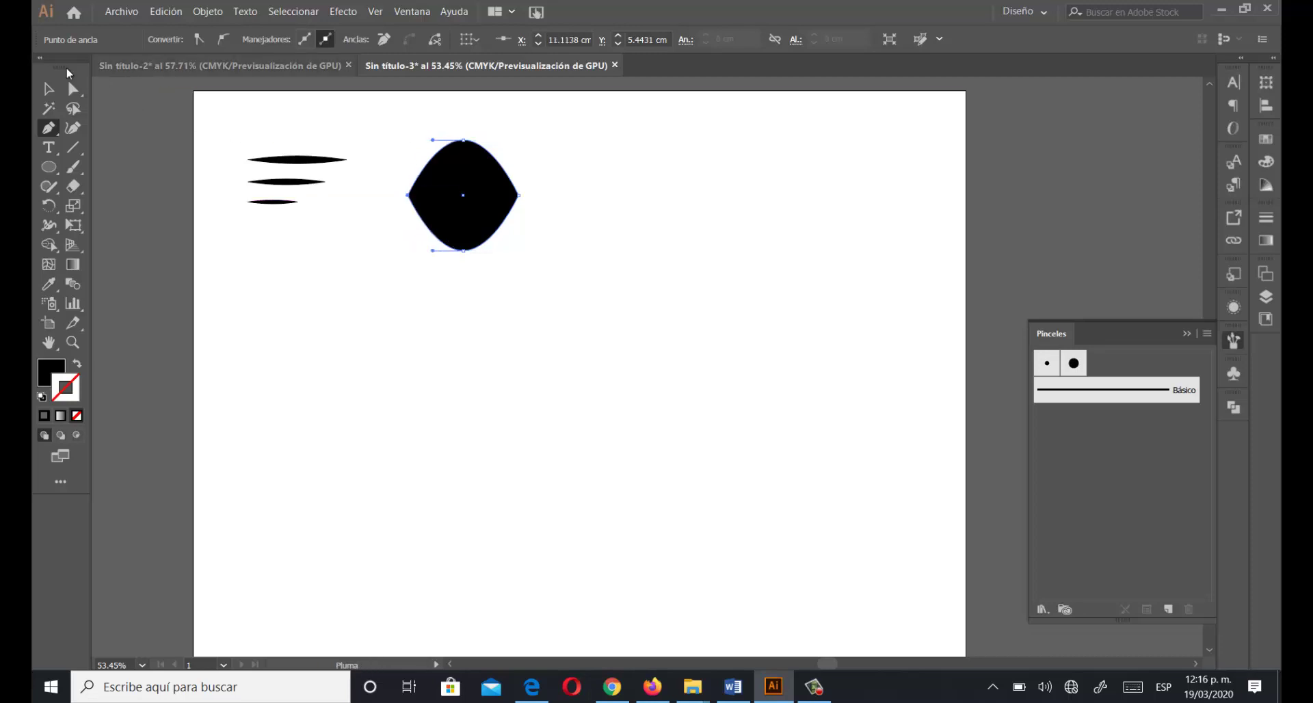
Flatten the pointed shape vertically into a thin tapered stroke level with the existing topmost one.
key(v)
click(475, 185)
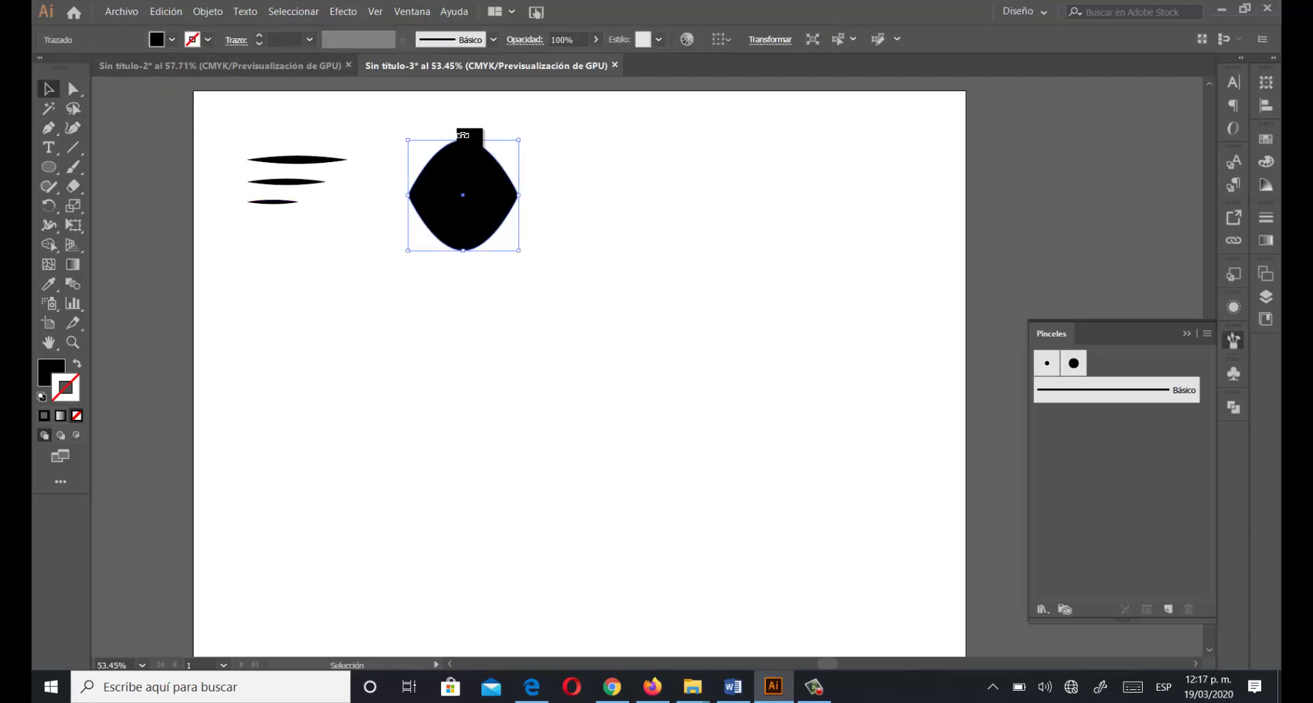
mouse_move(474, 118)
mouse_down()
mouse_move(465, 243)
mouse_move(486, 169)
mouse_up()
click(581, 199)
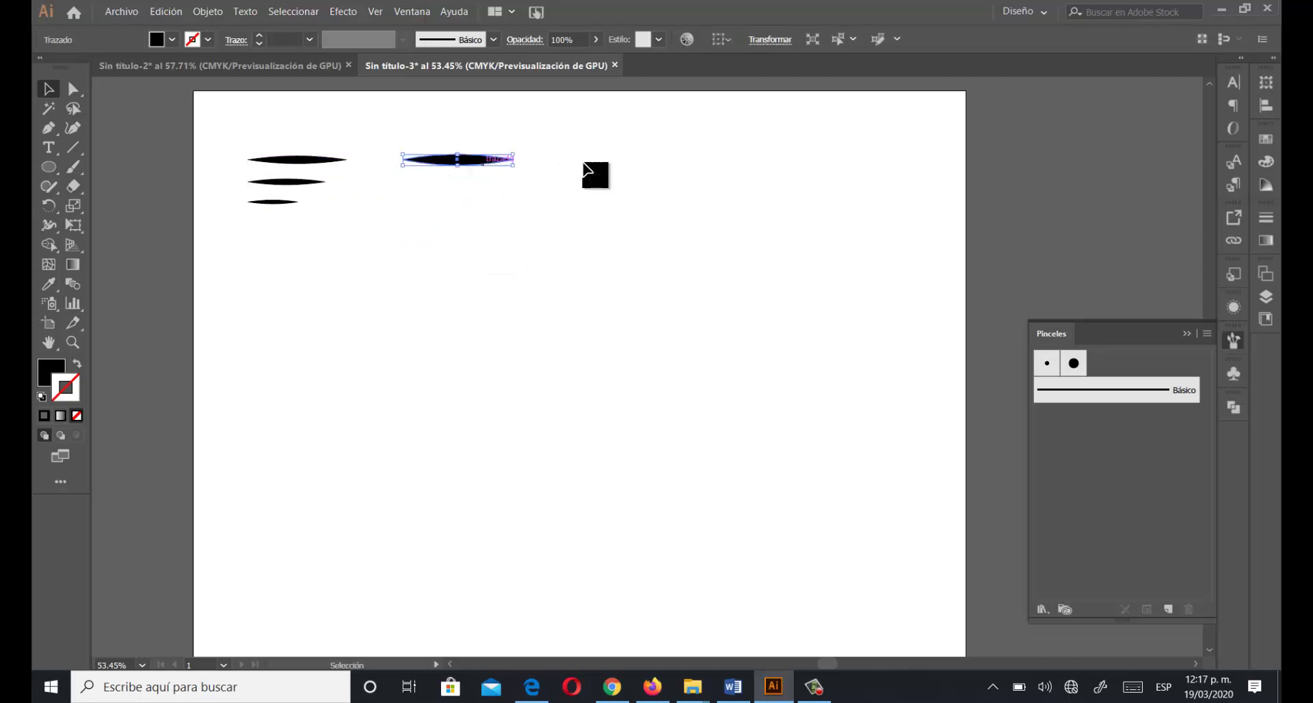
click(595, 173)
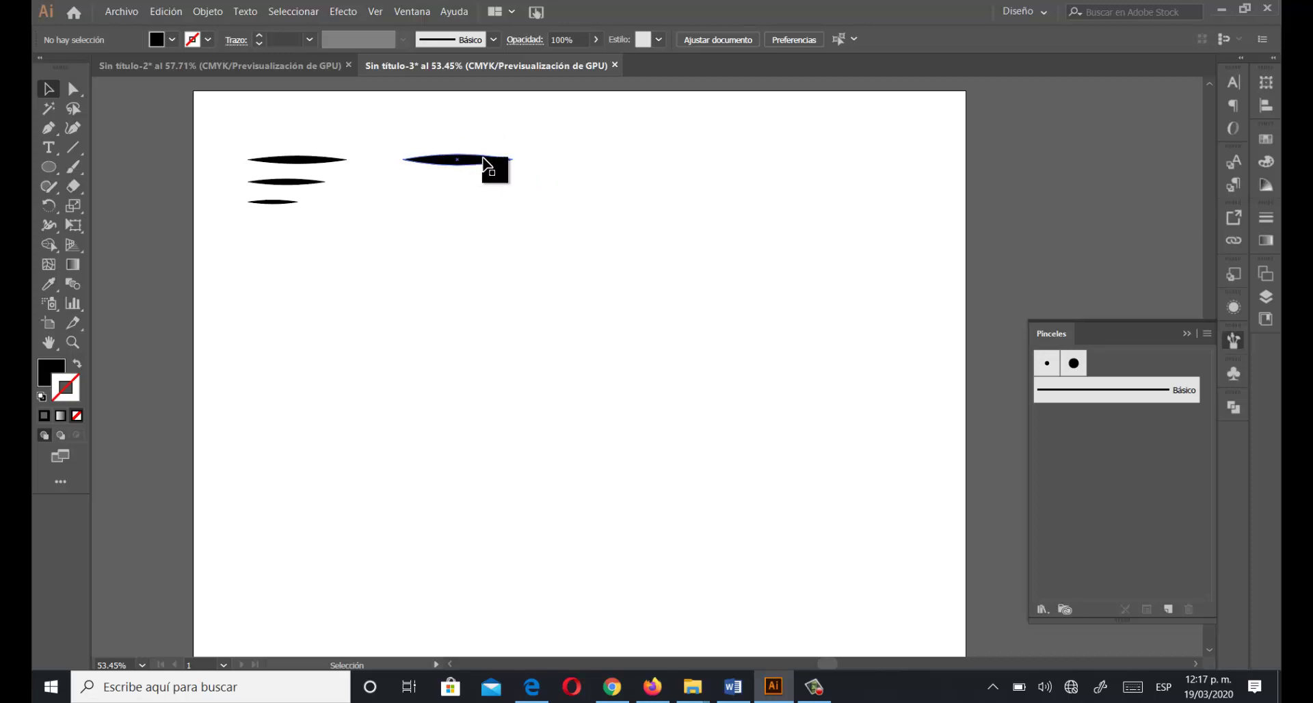
Duplicate the new tapered stroke twice below itself, making each copy shorter than the one above.
click(477, 162)
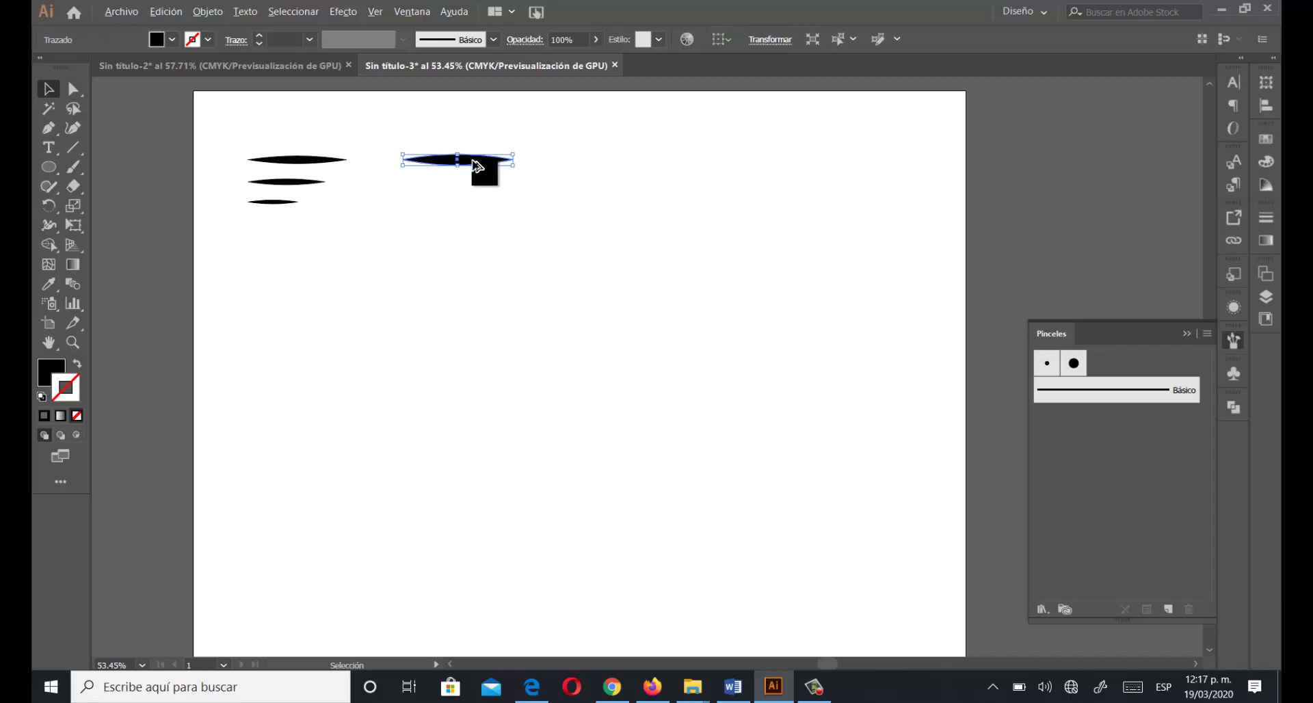
mouse_move(477, 162)
mouse_down()
mouse_move(480, 208)
mouse_move(459, 181)
mouse_up()
click(472, 134)
drag(513, 213, 474, 207)
click(482, 203)
click(497, 212)
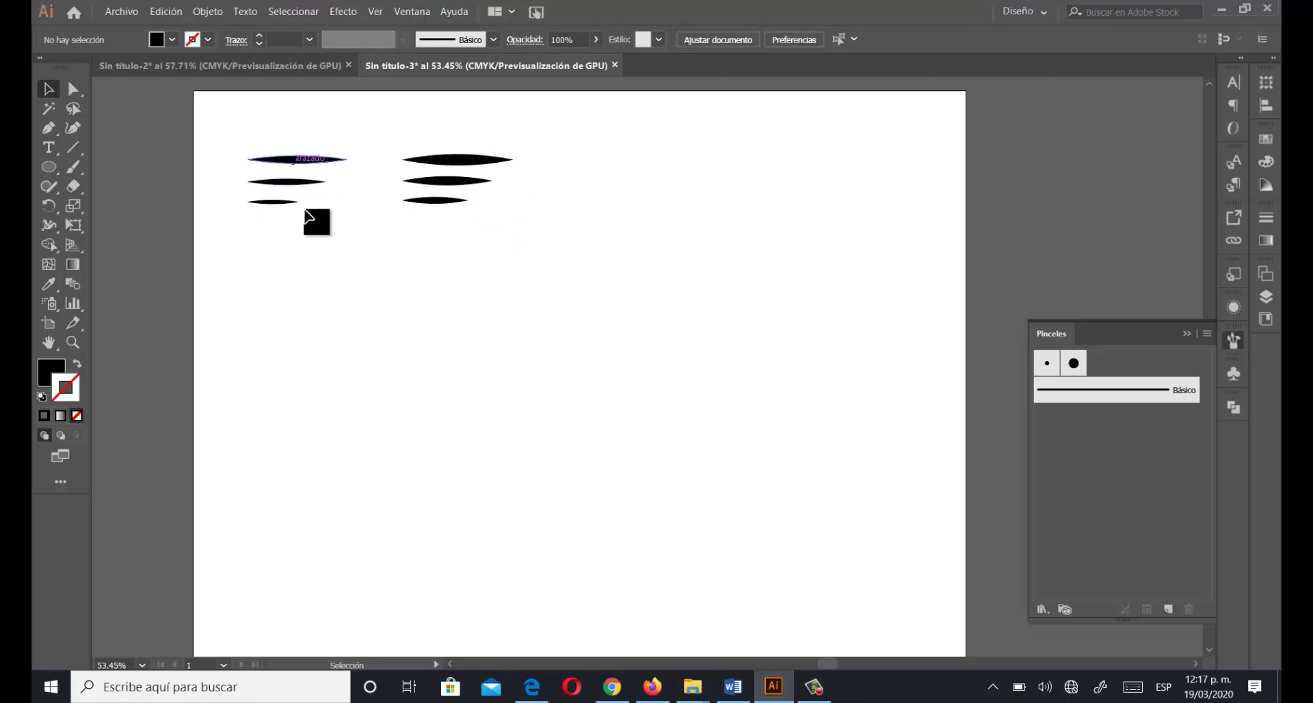
Delete the three newly made tapered strokes, keeping the original set.
drag(390, 128, 546, 256)
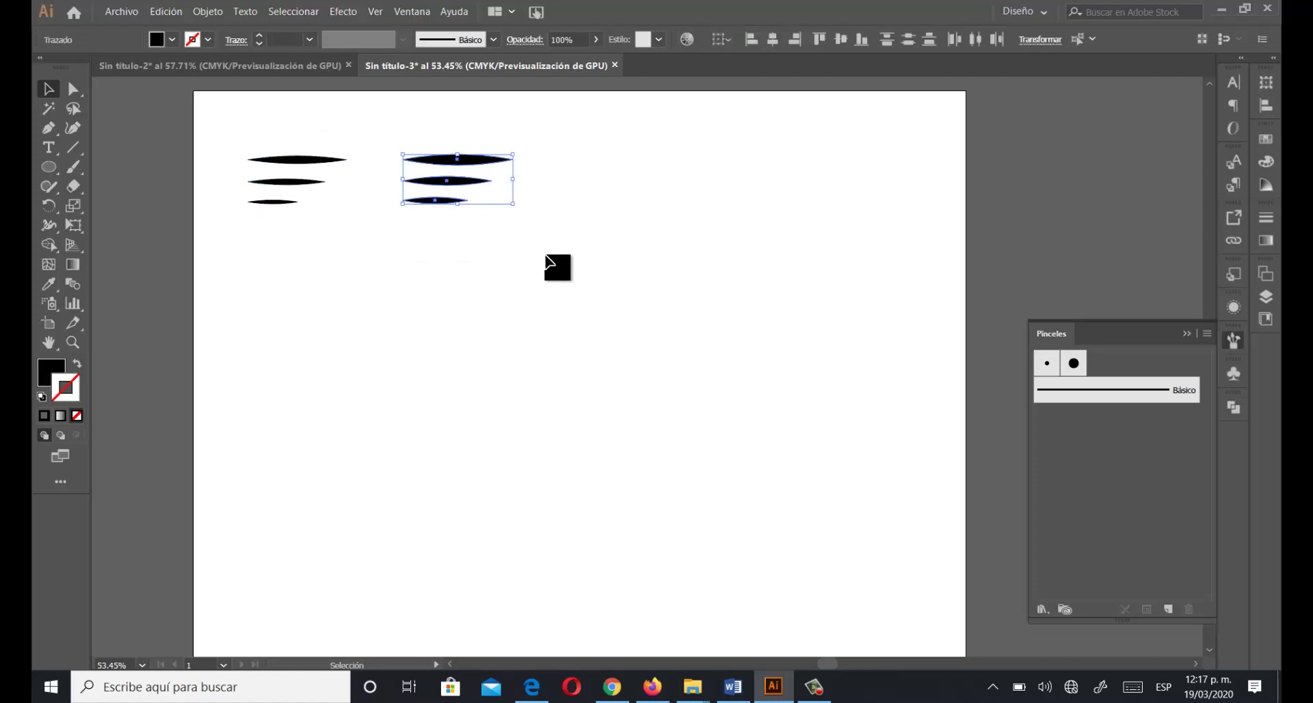
key(Delete)
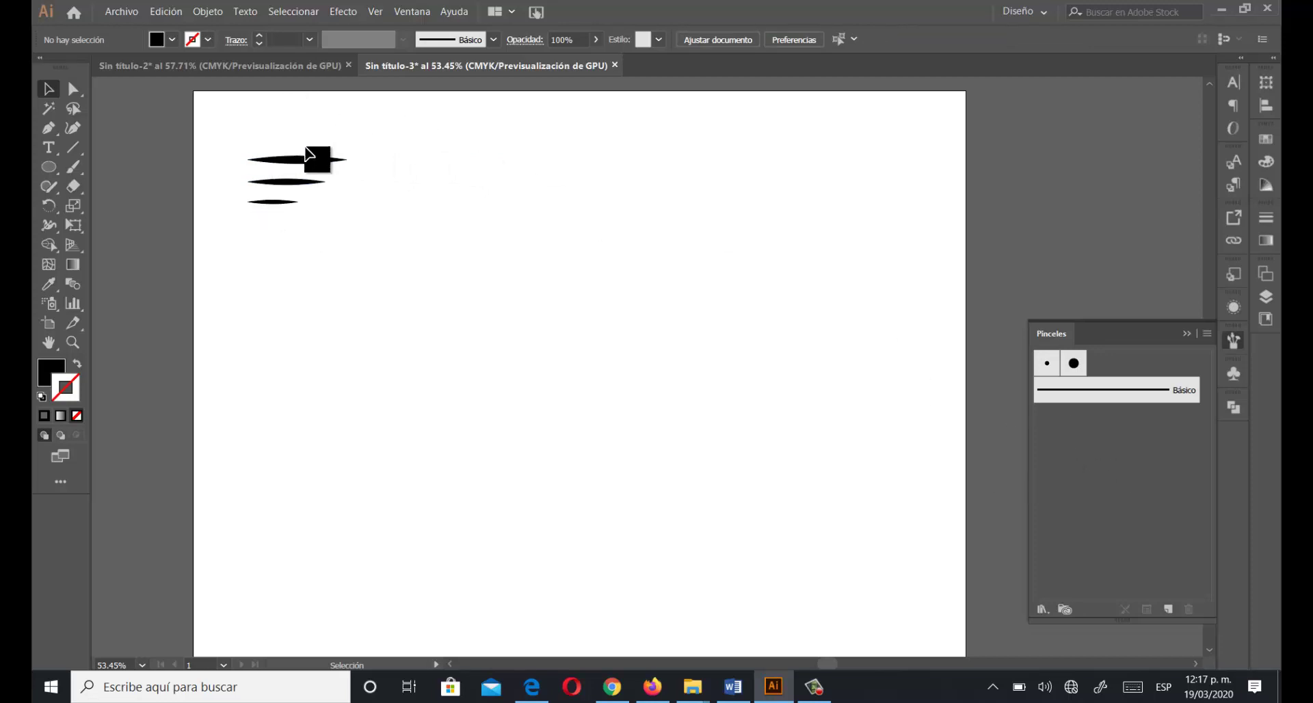
Create an art brush from the longest original tapered shape and name it "Pincel A".
mouse_move(311, 160)
mouse_down()
mouse_move(713, 295)
mouse_move(1078, 447)
mouse_move(1091, 438)
mouse_up()
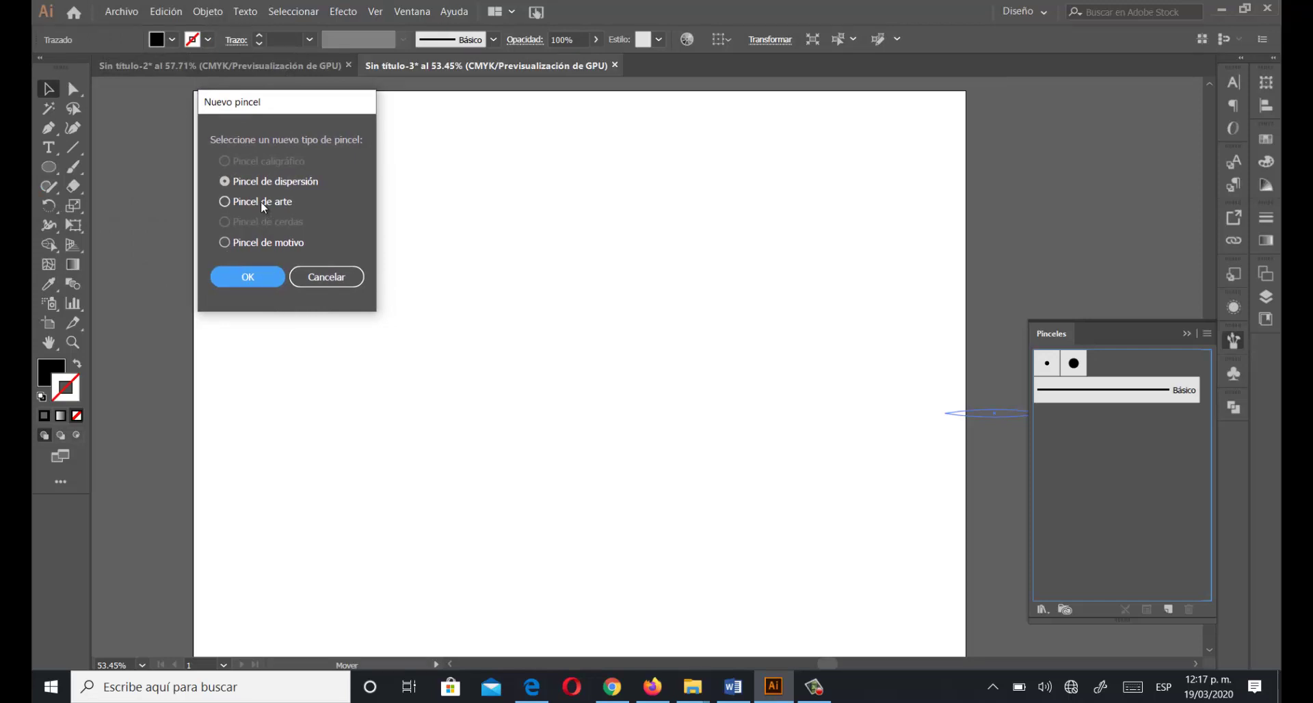
click(265, 204)
click(247, 277)
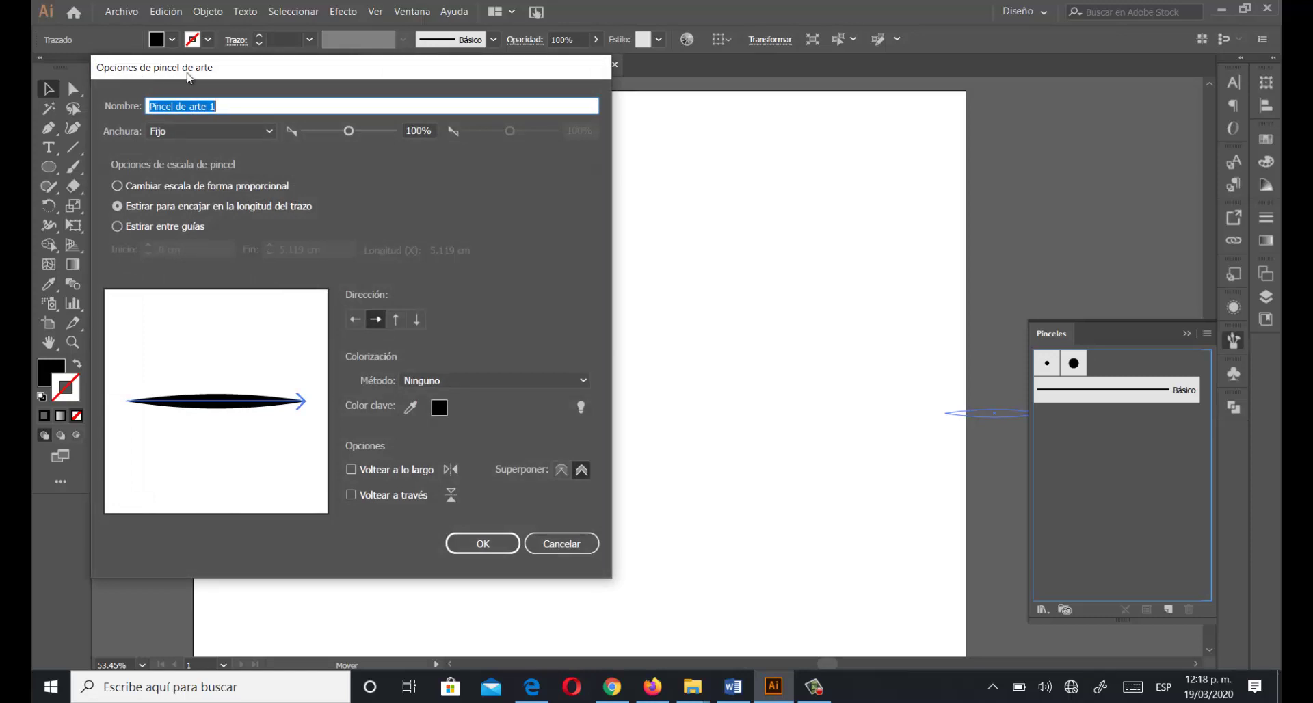
drag(245, 108, 116, 107)
text(Pincel A)
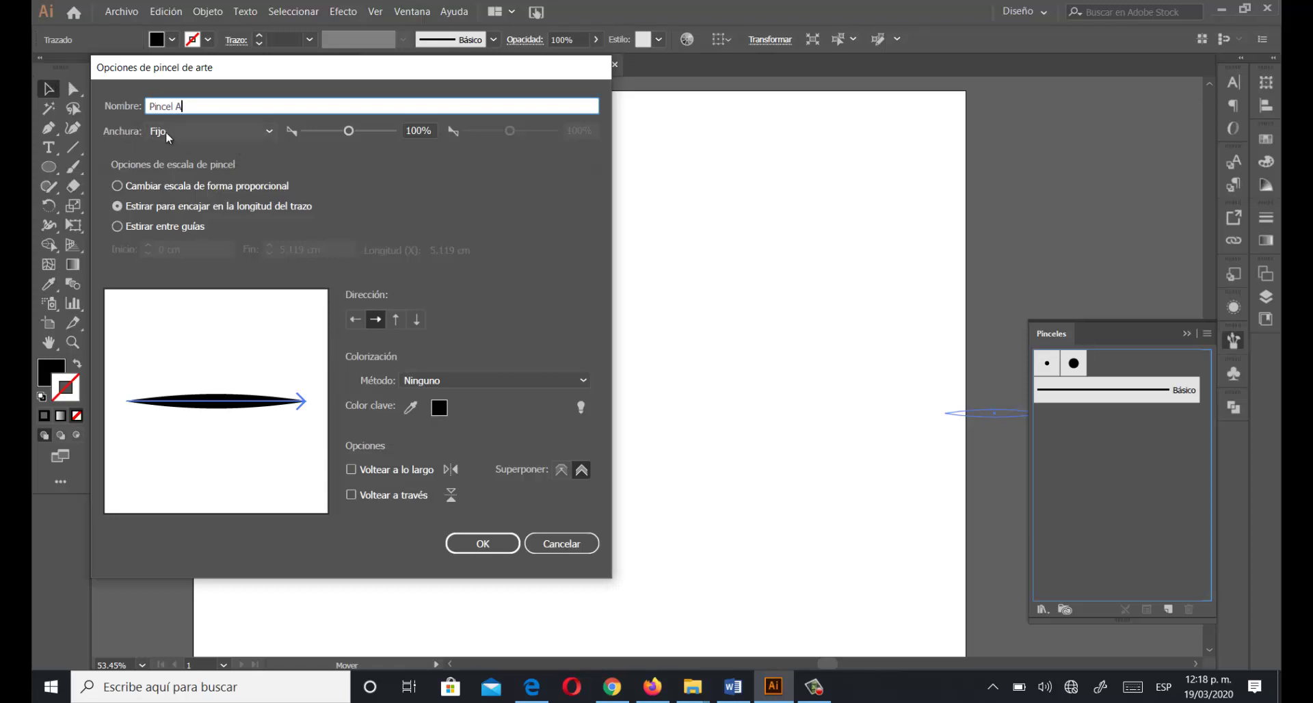
Set the brush width to Presión, with a minimum of 15% and a maximum of 500%.
click(236, 132)
click(178, 182)
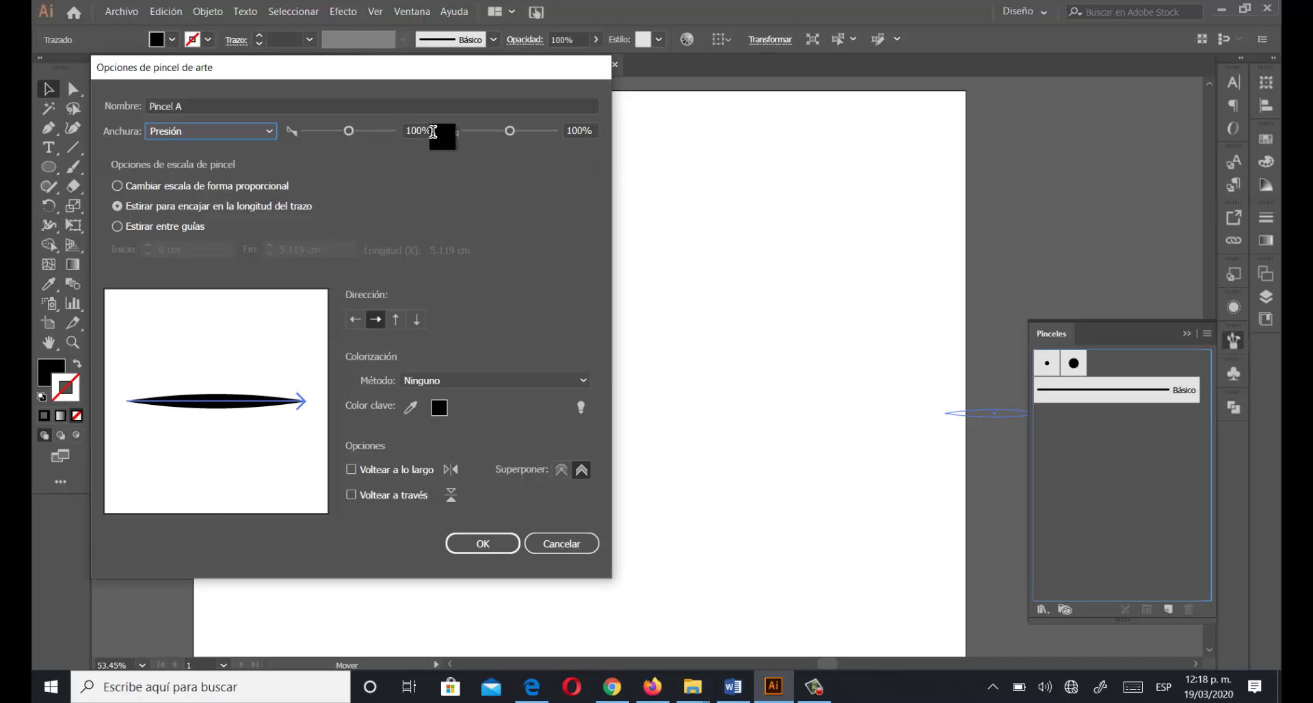
click(348, 131)
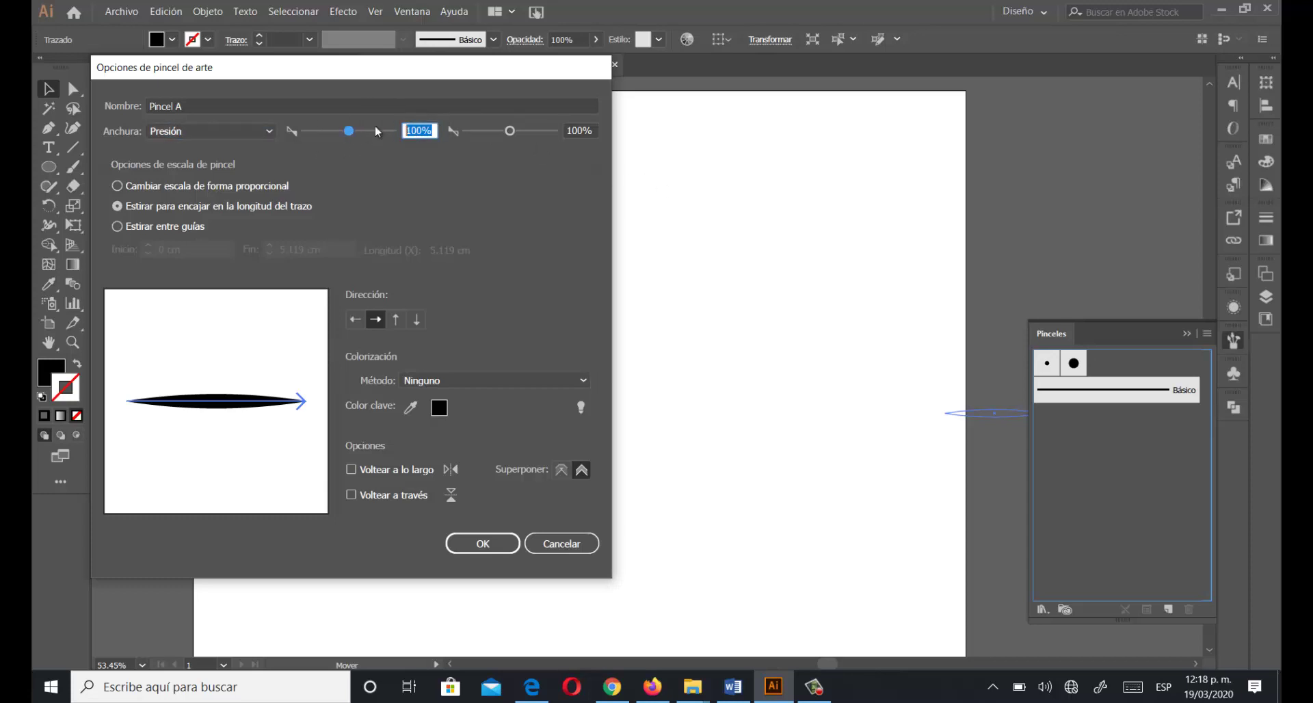
text(15)
click(597, 134)
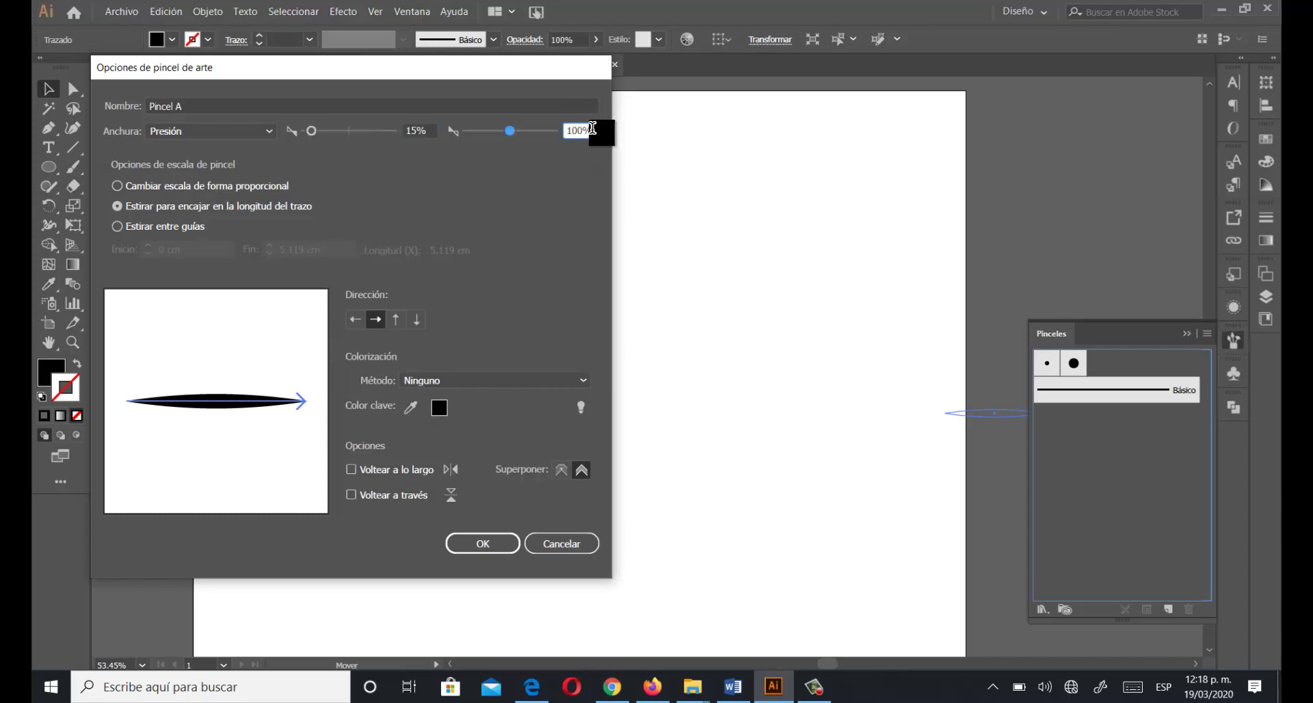
text(500)
Try the stroke directions, settle on left-to-right, set the colorization method to Matices and accept the brush options.
click(350, 321)
click(375, 319)
click(398, 318)
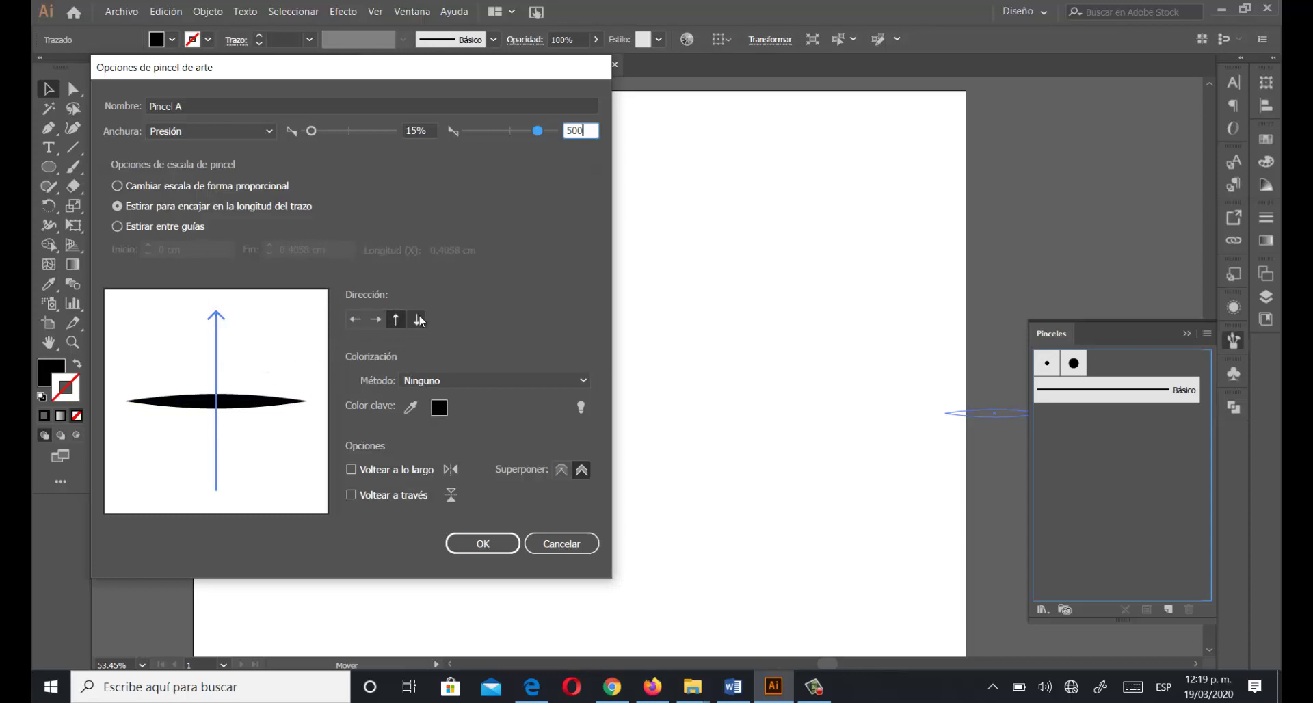
click(375, 320)
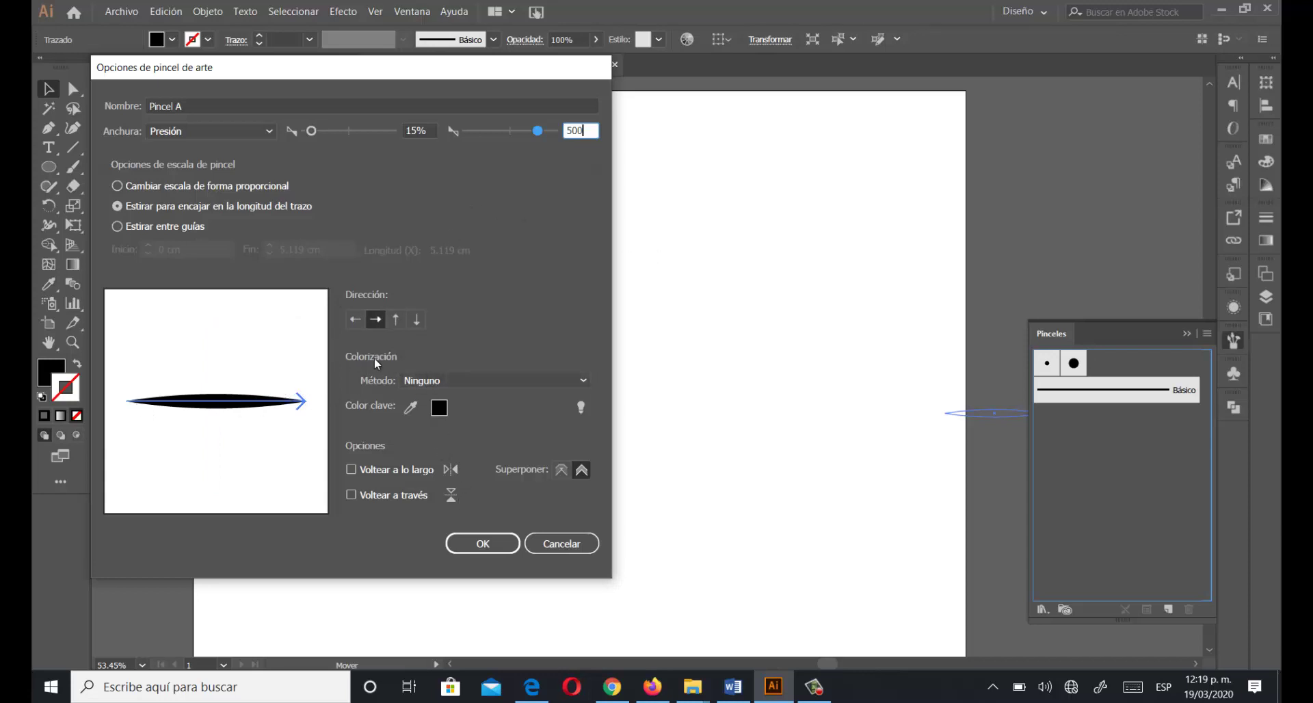
click(438, 382)
click(433, 418)
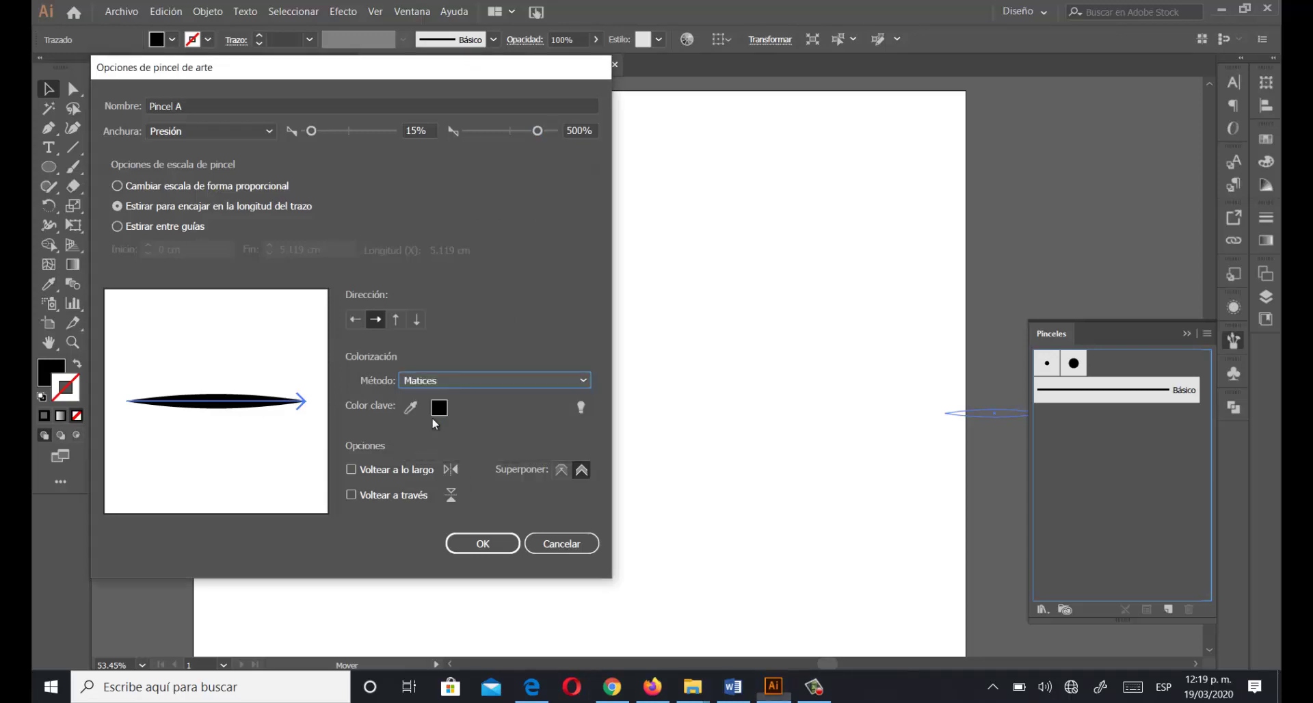
click(487, 553)
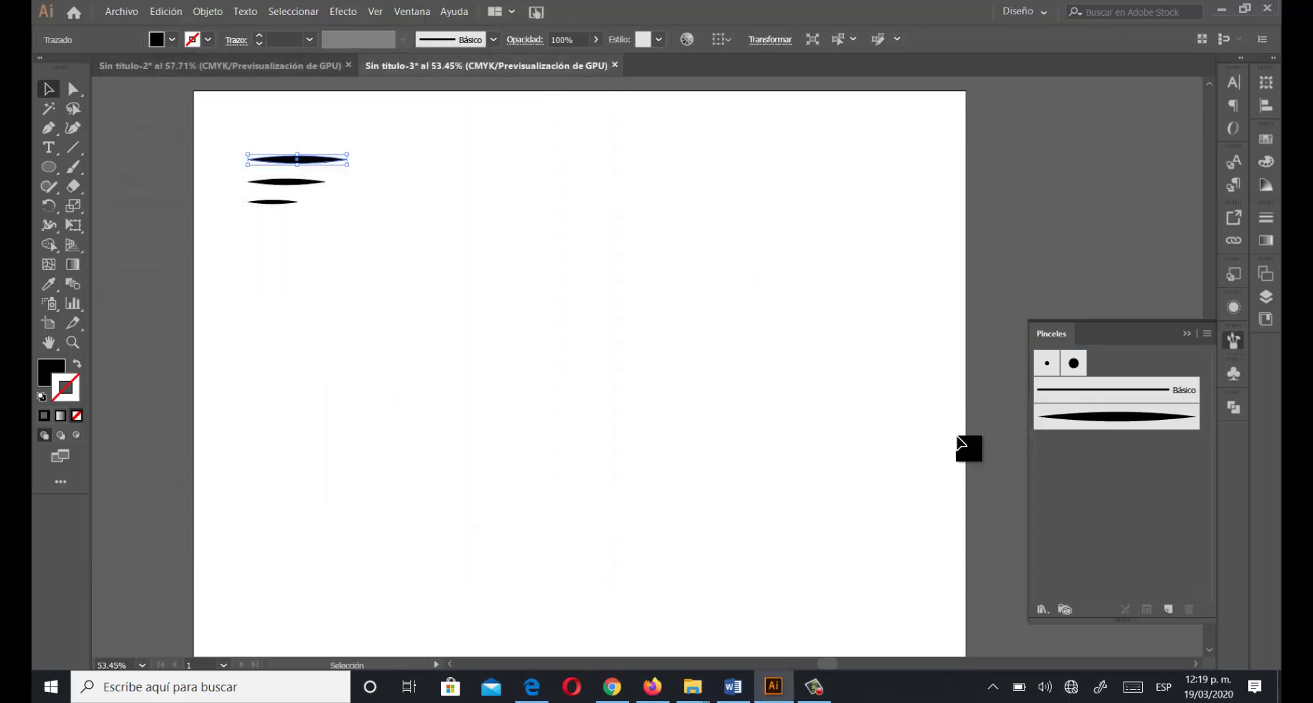
Apply the new tapered art brush to the topmost tapered shape.
click(1114, 419)
key(ctrl+z)
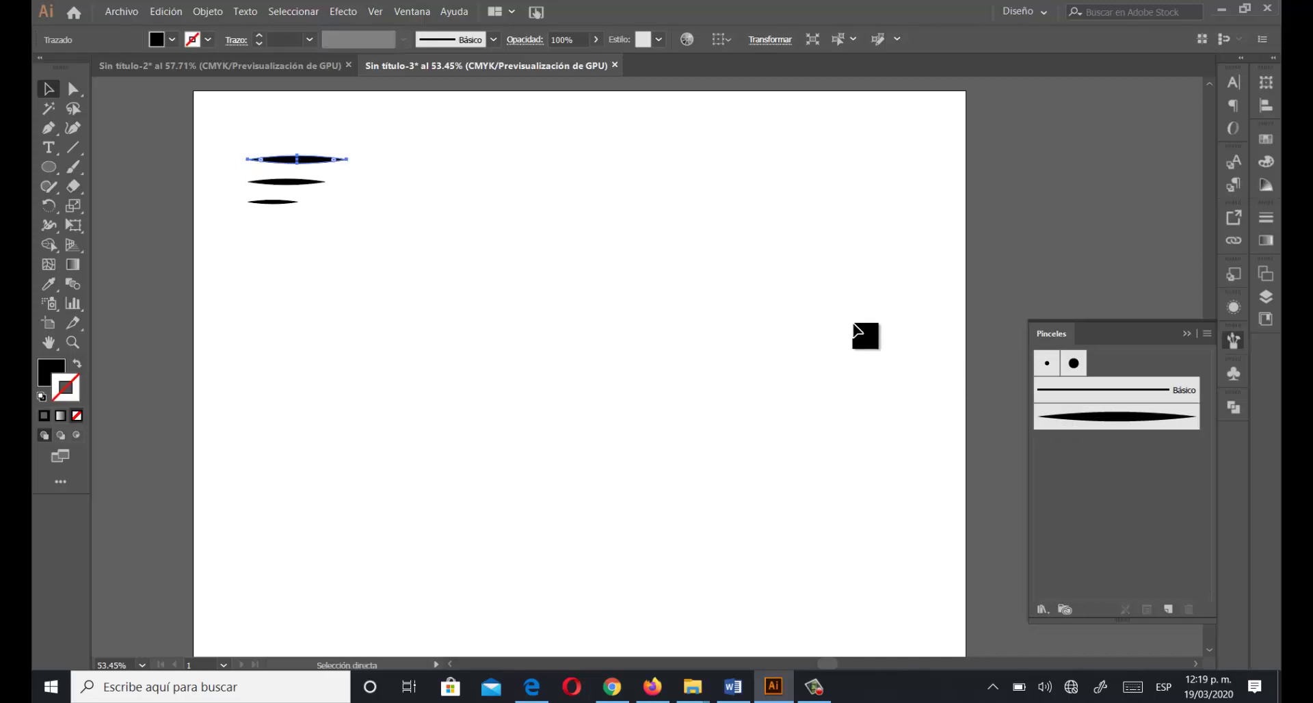
click(1122, 423)
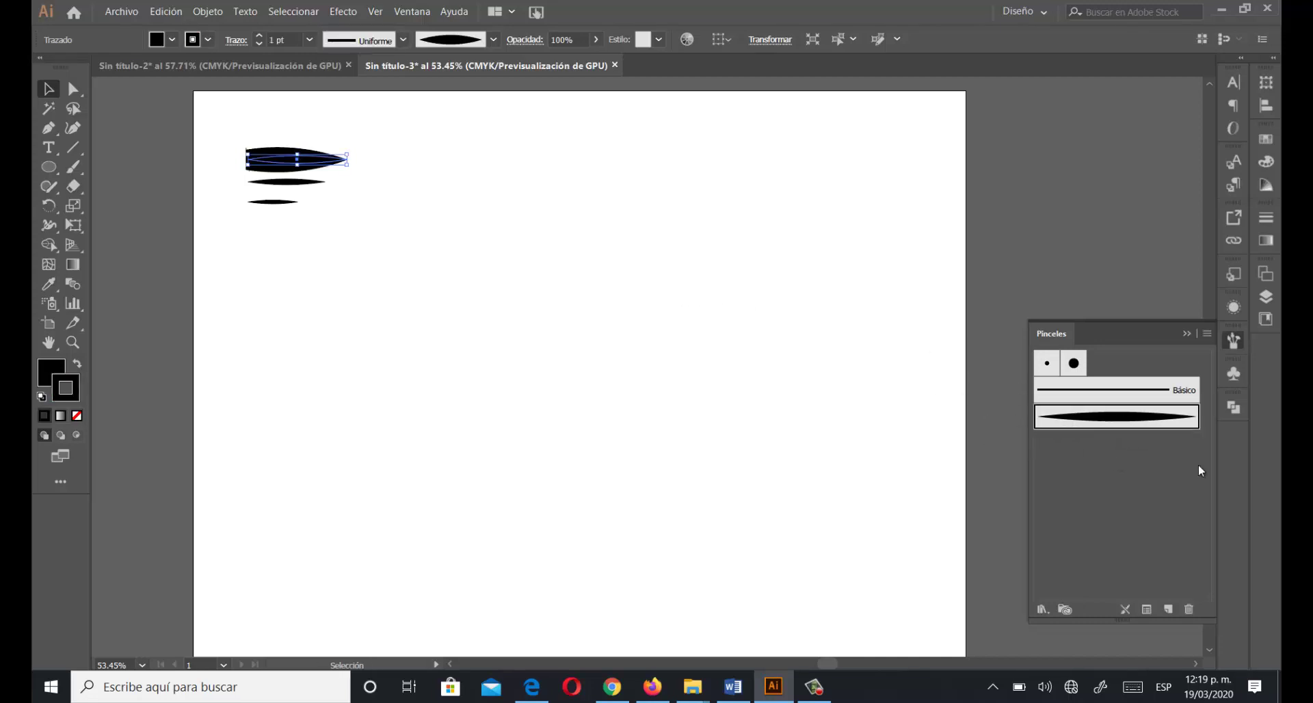
Undo the brush applied to the topmost tapered shape and paint four curved test strokes of varying thickness with Pincel A.
key(ctrl+z)
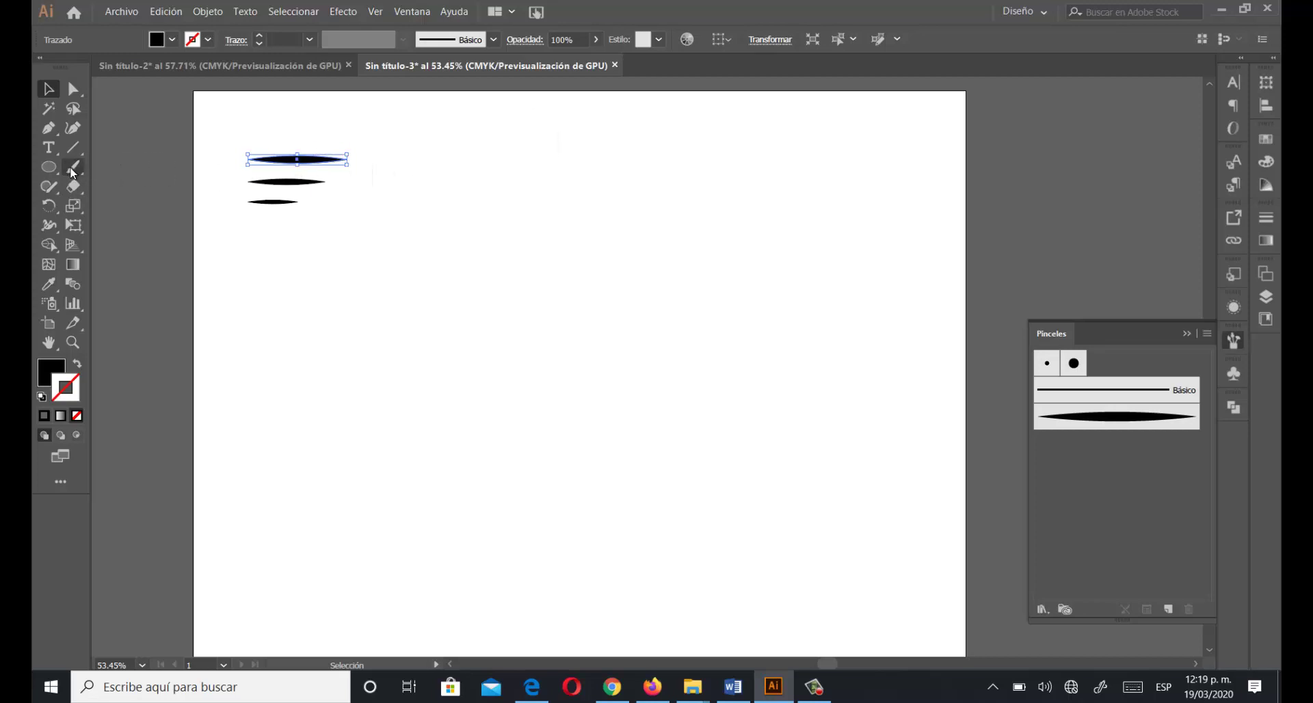
click(72, 168)
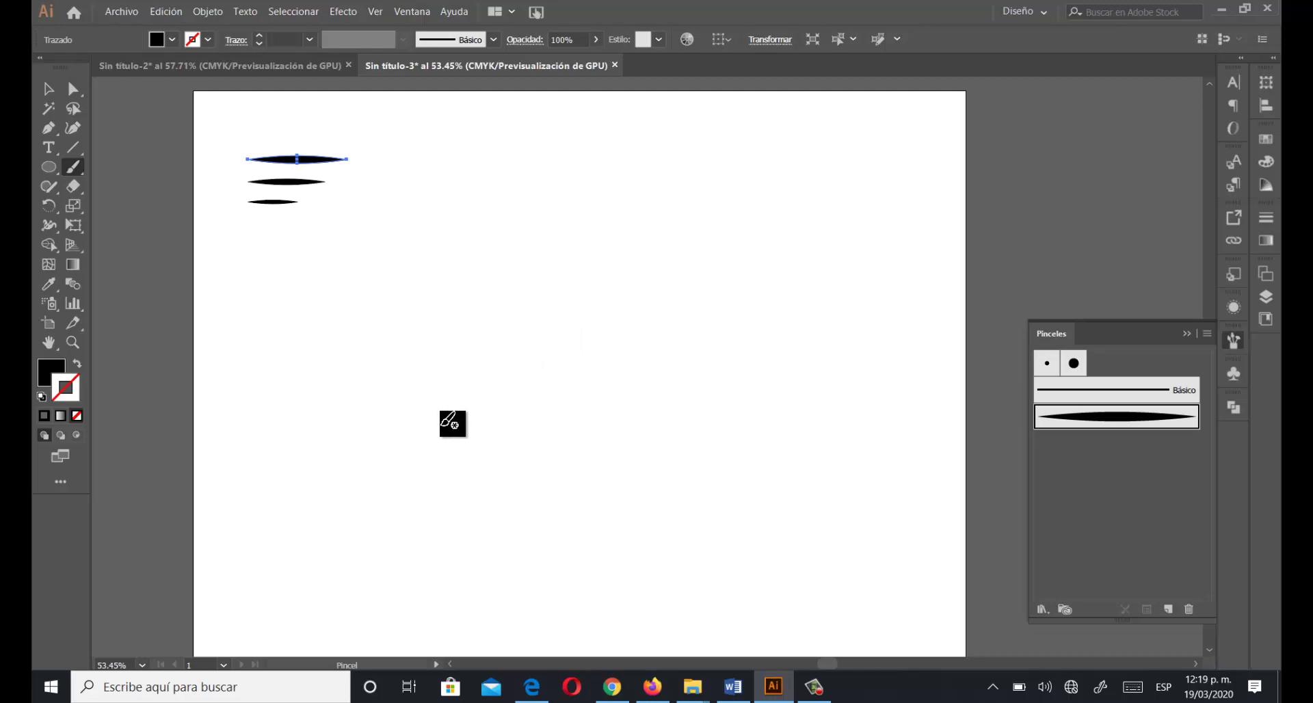
mouse_move(443, 421)
mouse_down()
mouse_move(424, 396)
mouse_move(537, 171)
mouse_up()
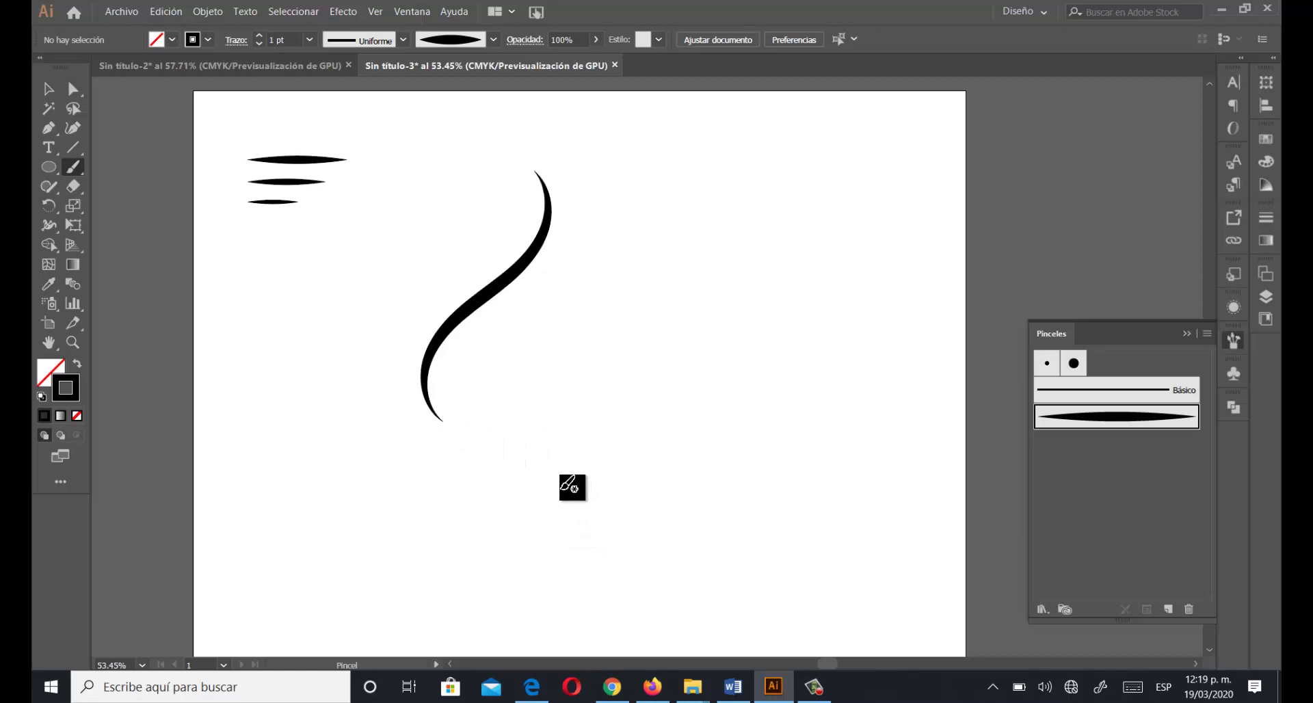
mouse_move(564, 453)
mouse_down()
mouse_move(598, 364)
mouse_move(767, 194)
mouse_up()
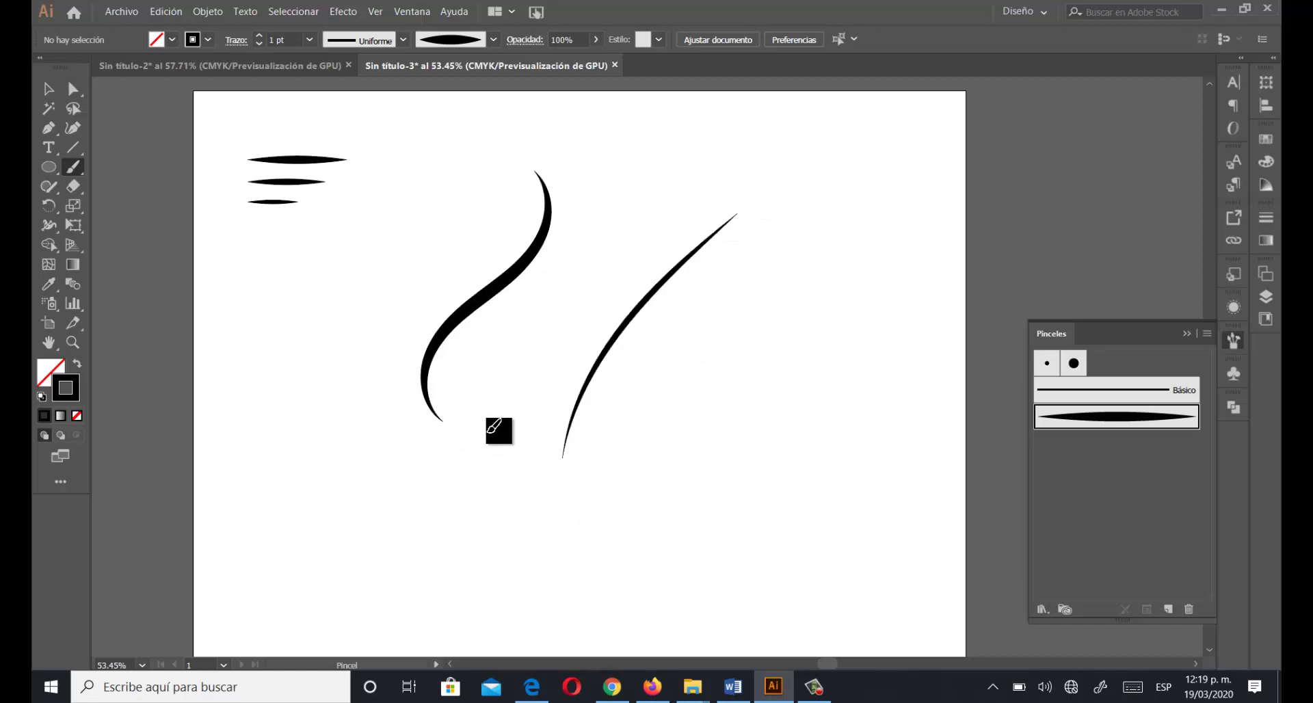
drag(488, 431, 669, 201)
mouse_move(509, 510)
mouse_down()
mouse_move(524, 409)
mouse_move(732, 163)
mouse_up()
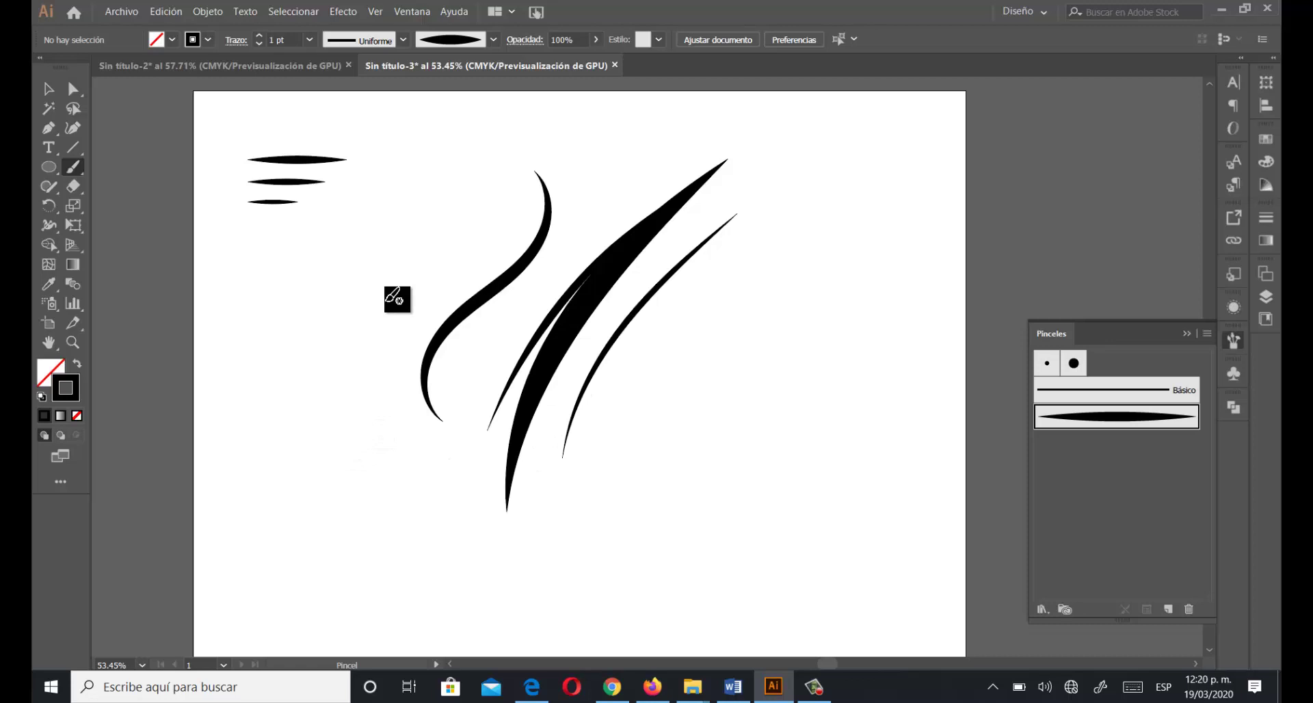
Create an art brush from the middle tapered shape, with Presión as its width mode and "Pincel B" as its name.
click(48, 86)
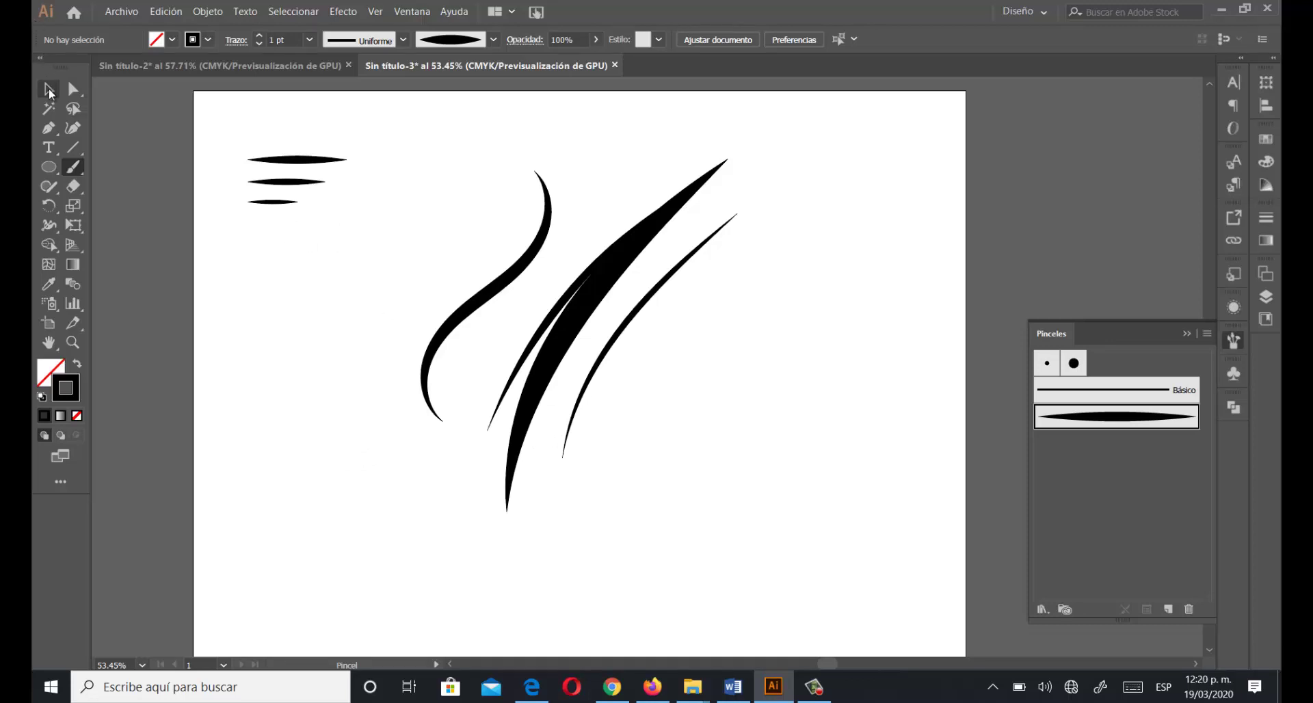
click(293, 182)
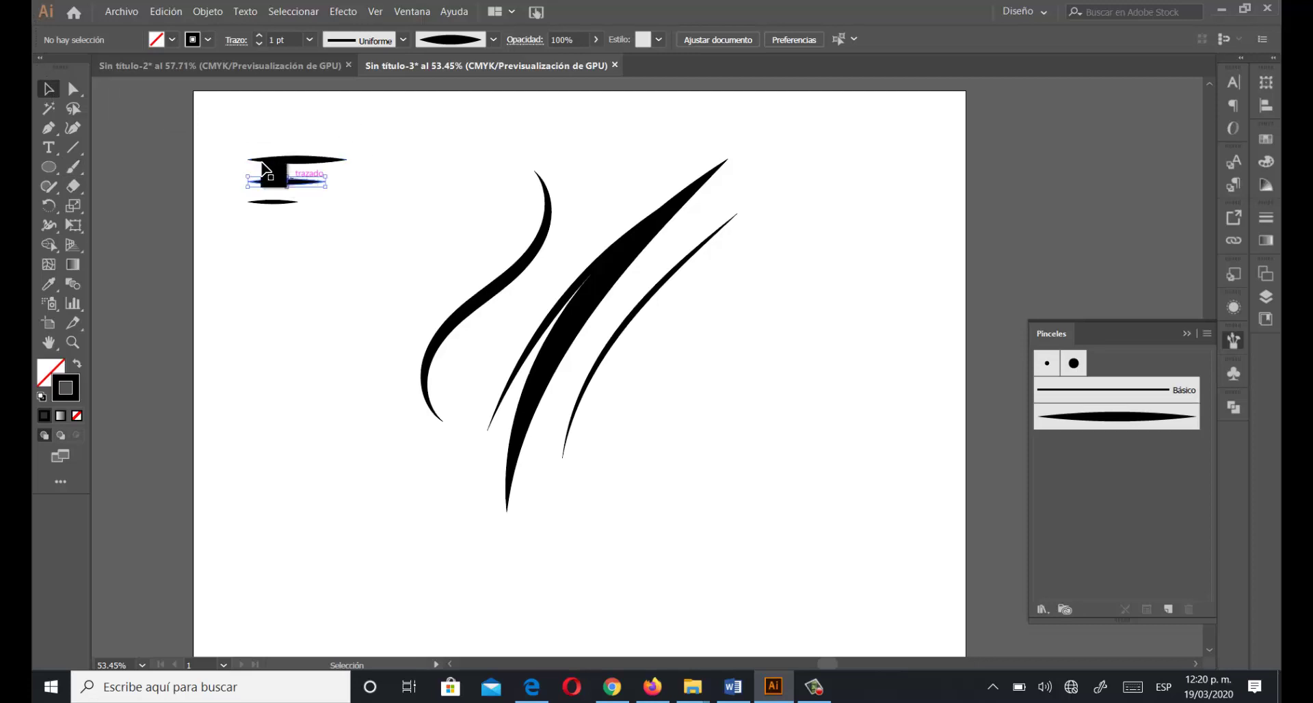
mouse_move(301, 191)
mouse_down()
mouse_move(650, 285)
mouse_move(1156, 506)
mouse_up()
click(260, 203)
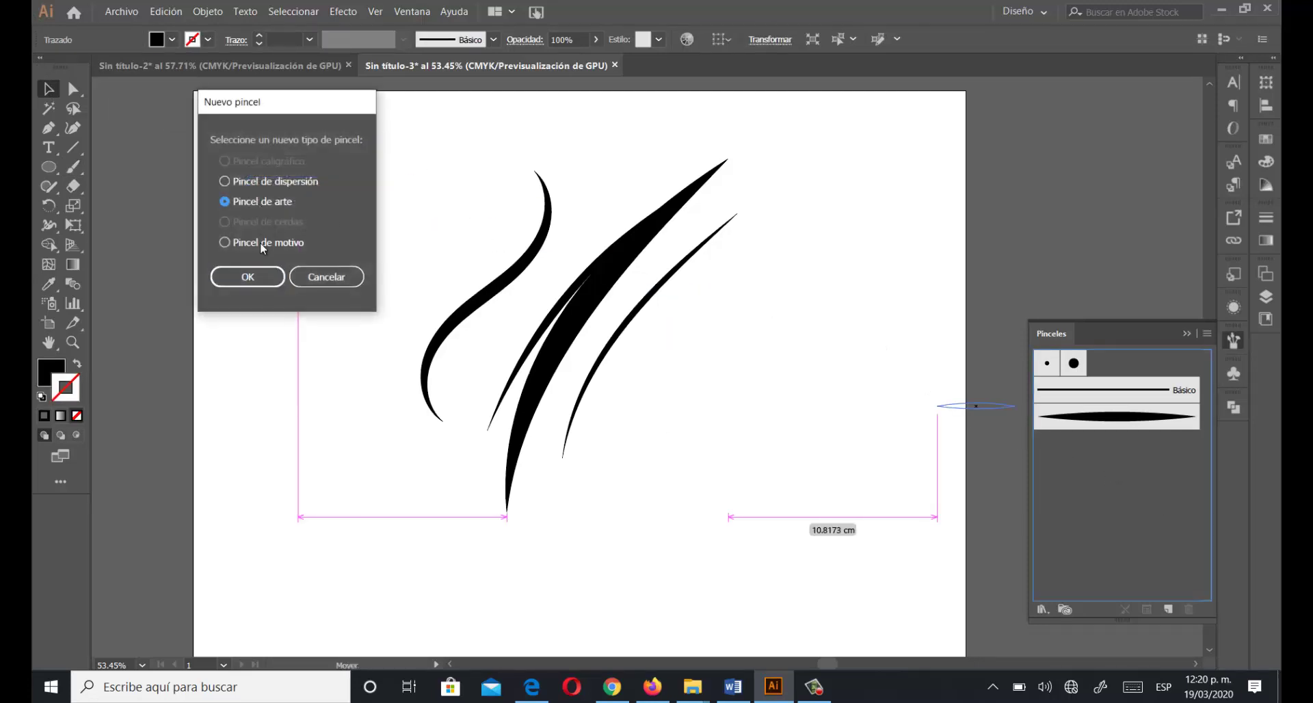
click(247, 276)
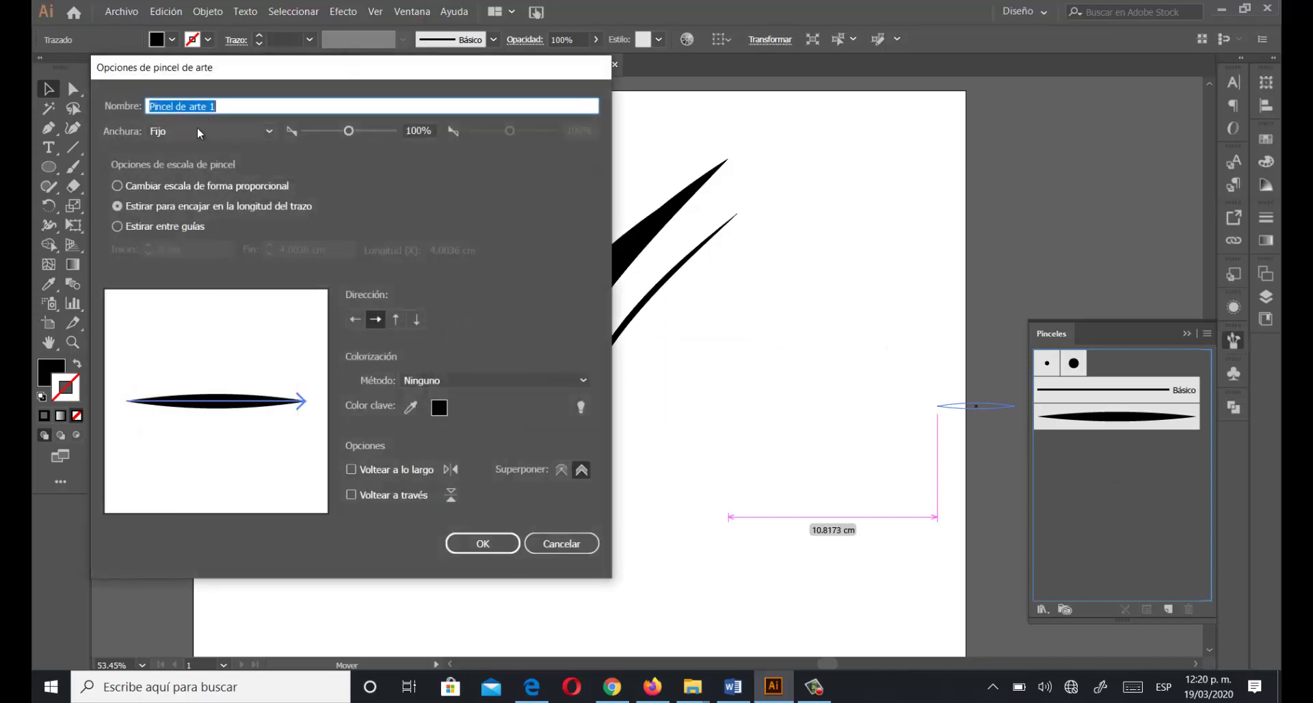
click(199, 132)
click(179, 183)
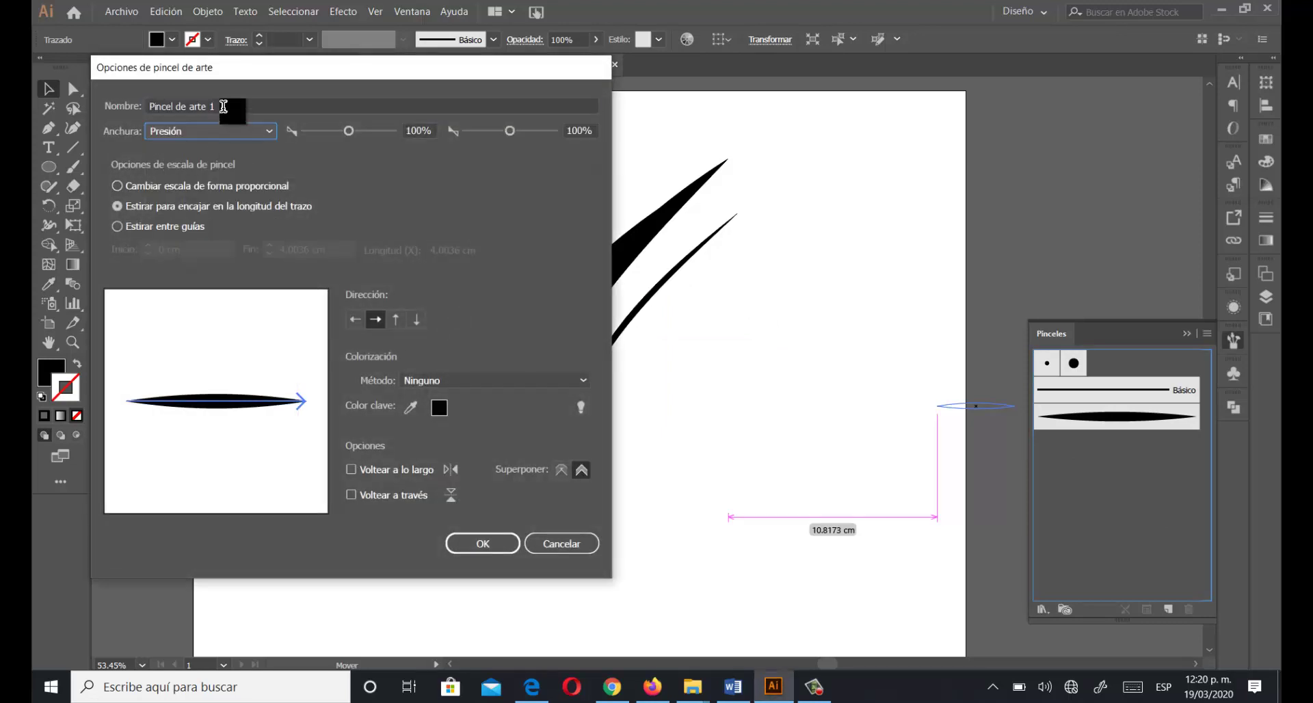
click(223, 106)
text(Pincel B)
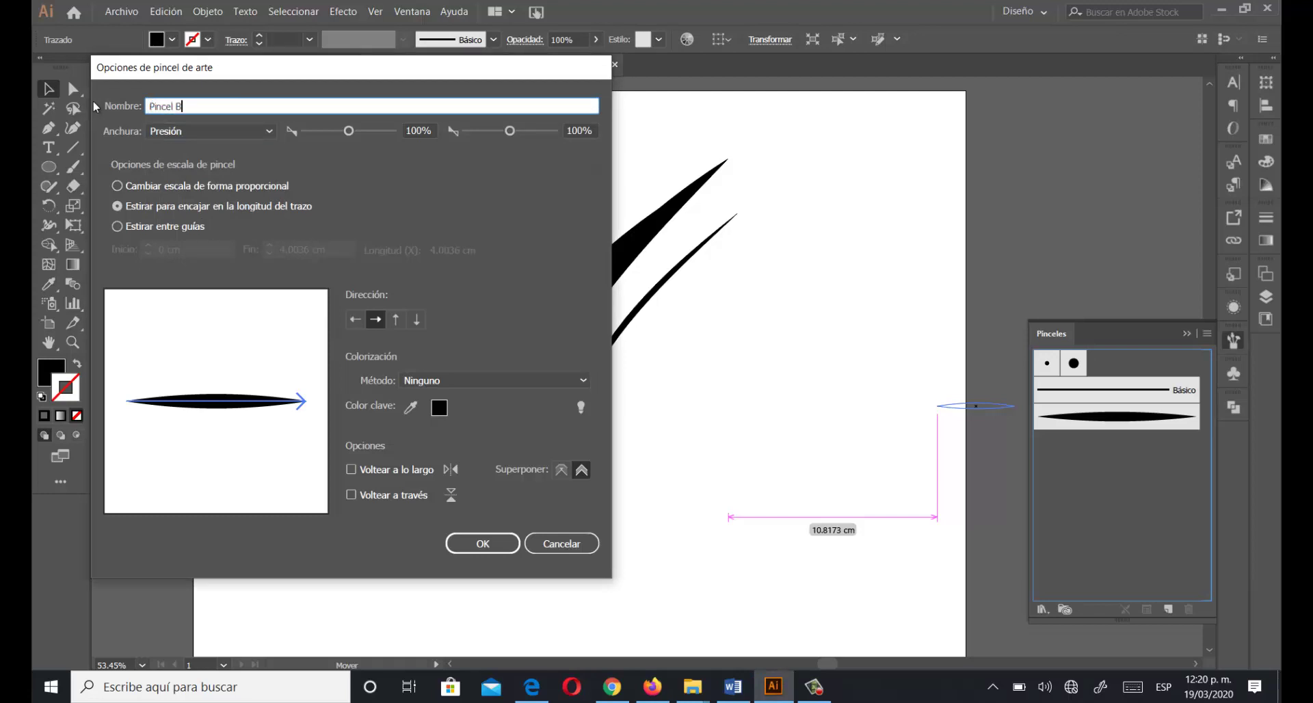
Set Pincel B's width range to 15% minimum and 500% maximum, choose Matices colorization and accept the brush options.
click(418, 130)
text(15)
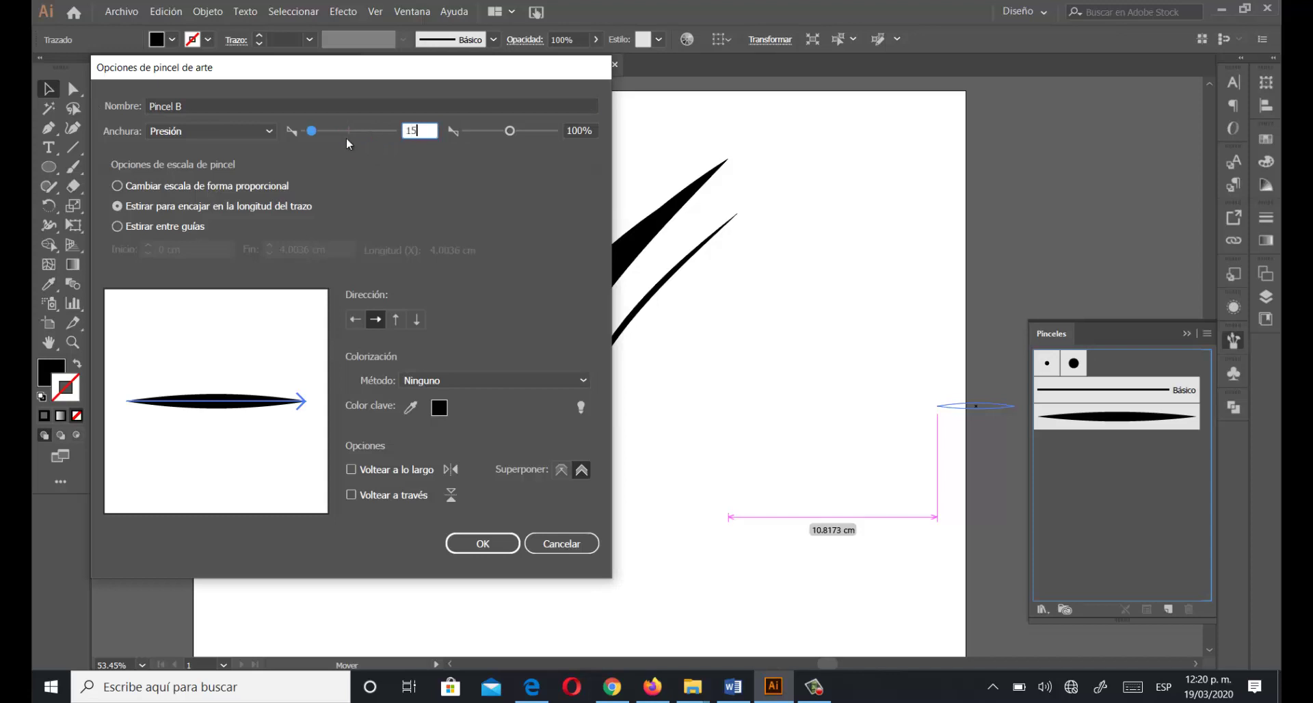
click(597, 126)
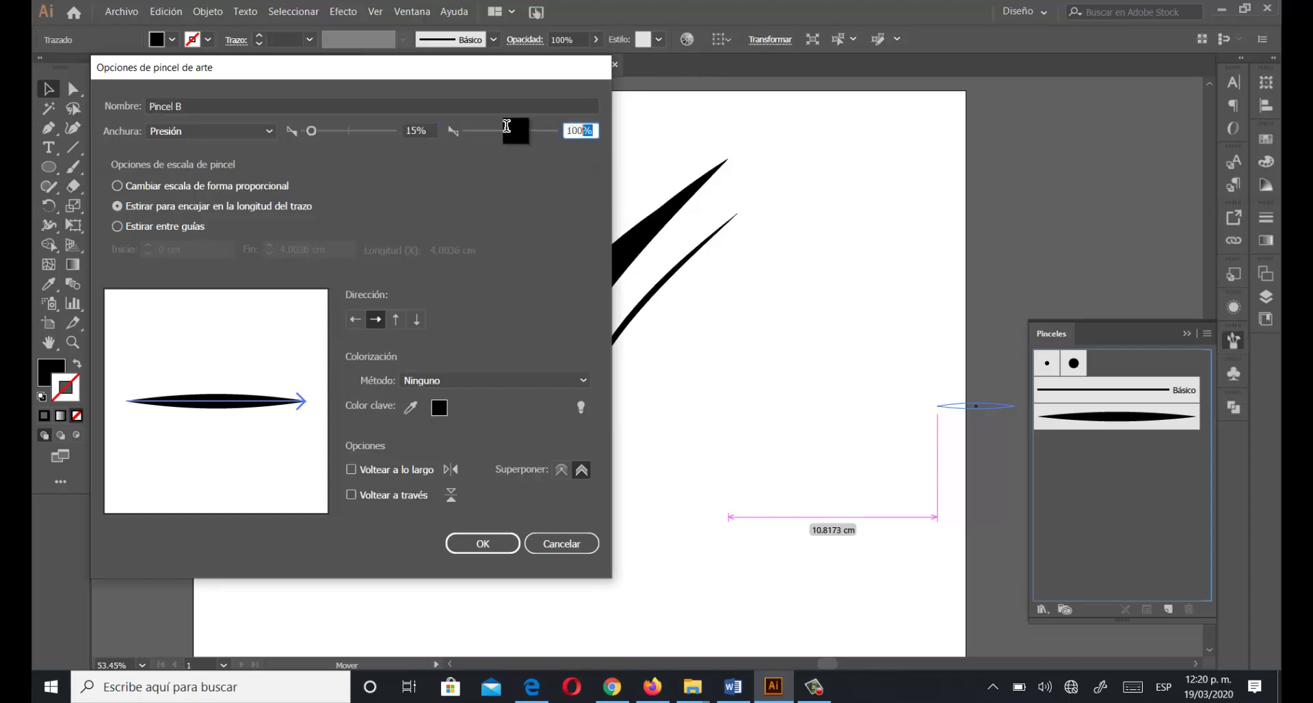
text(500)
click(410, 380)
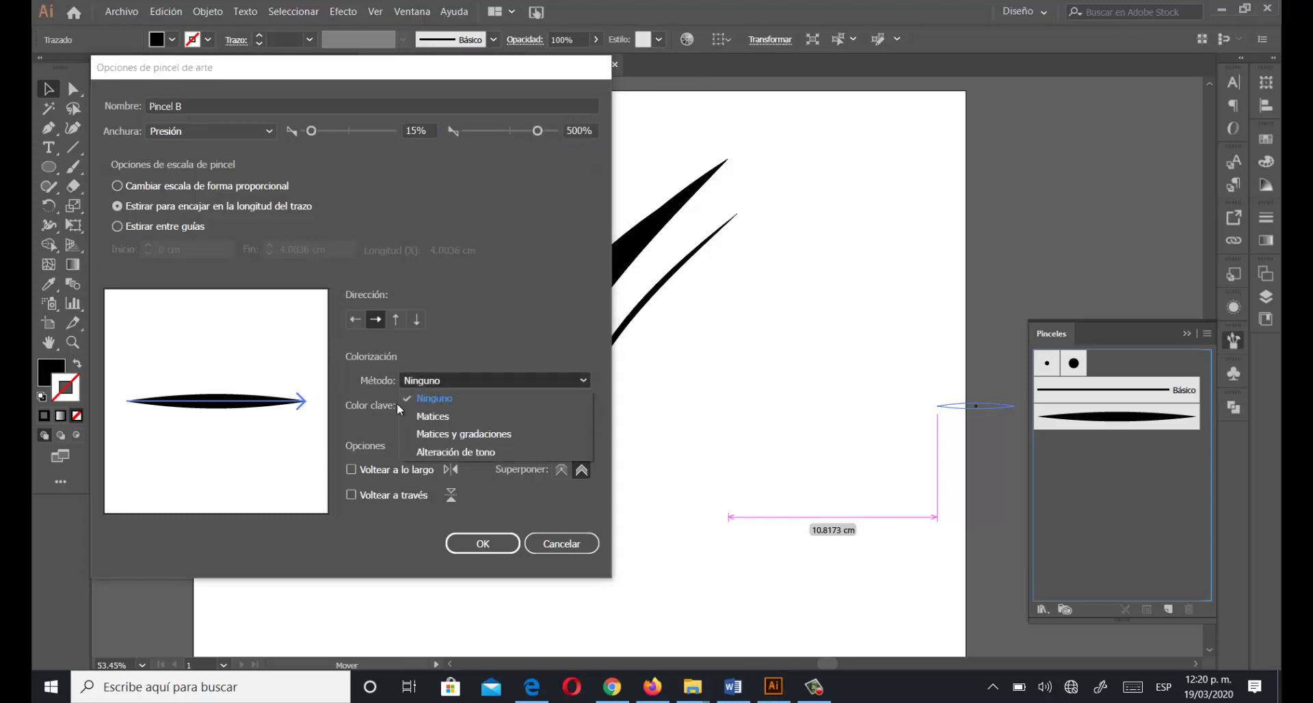
click(434, 415)
click(483, 544)
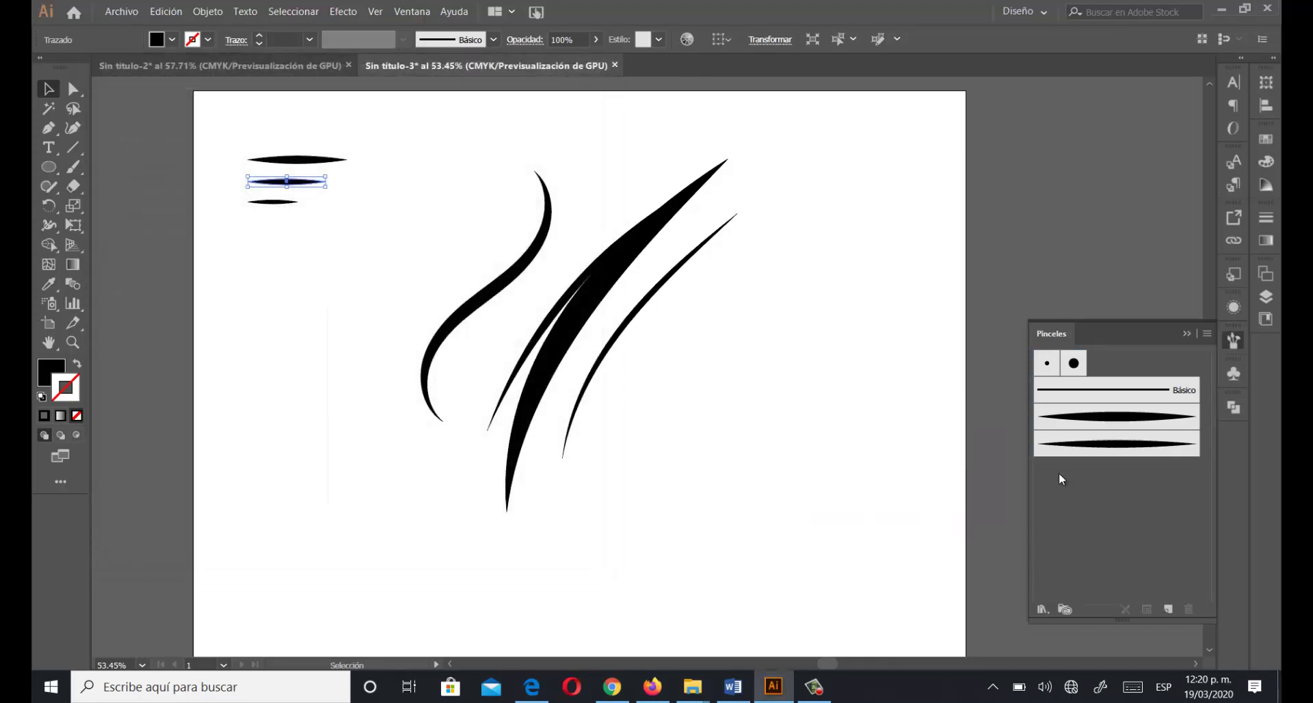
Create an art brush from the shortest tapered shape and name it "Pincel C".
mouse_move(247, 210)
mouse_down()
mouse_move(285, 206)
mouse_move(1153, 532)
mouse_move(1134, 507)
mouse_up()
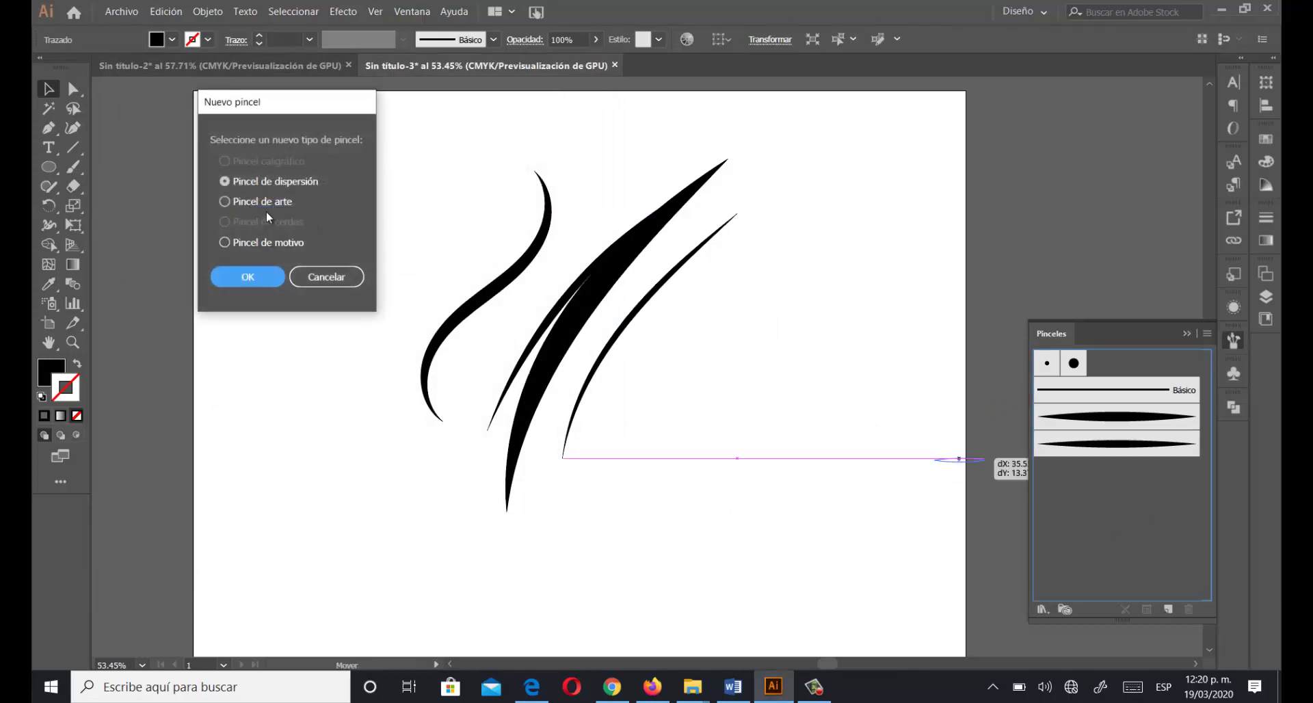
click(264, 203)
click(258, 276)
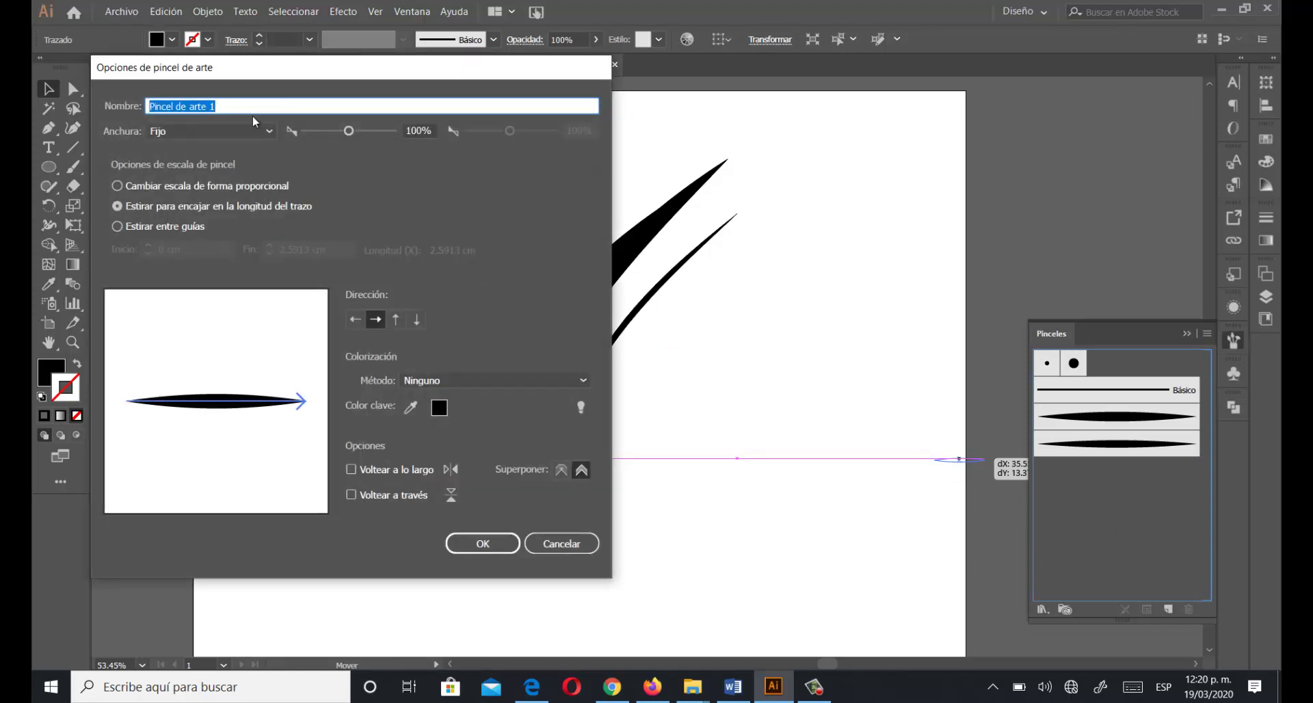
text(Pincel C)
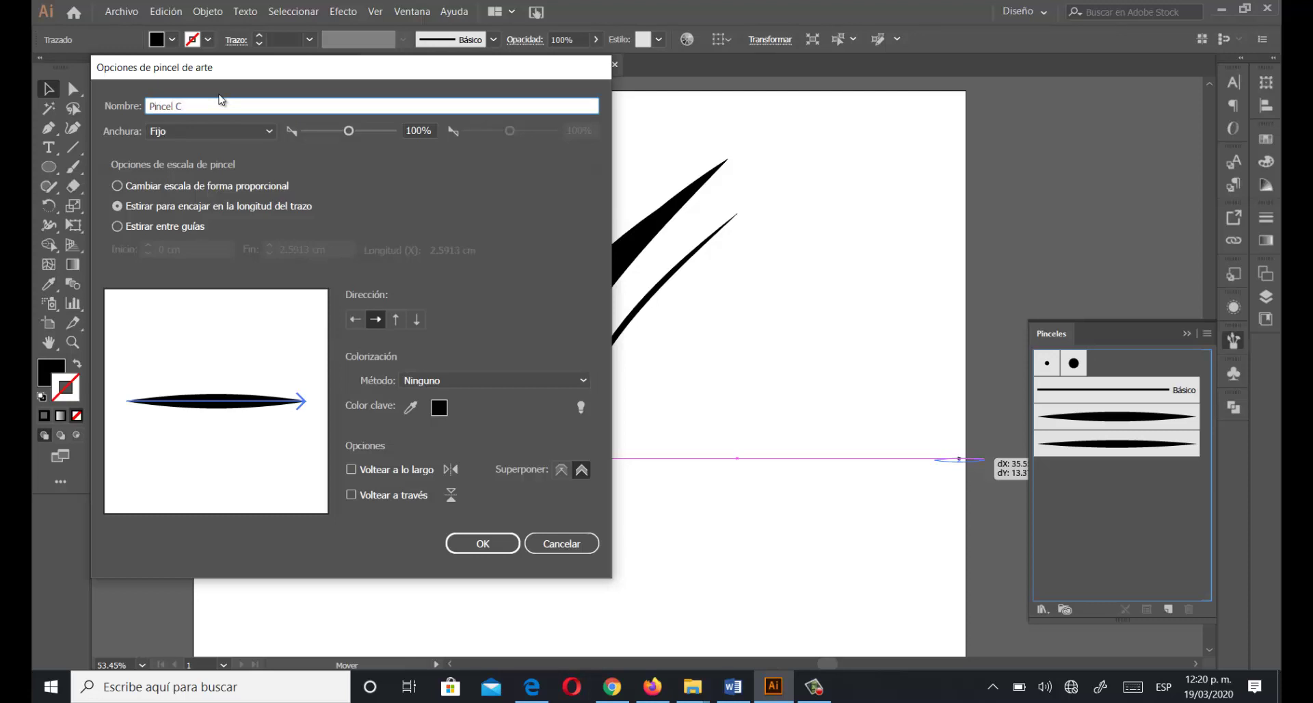
Give Pincel C a Presión width from 15% to 500%, set its colorization to Matices and accept the brush options.
click(205, 130)
click(183, 183)
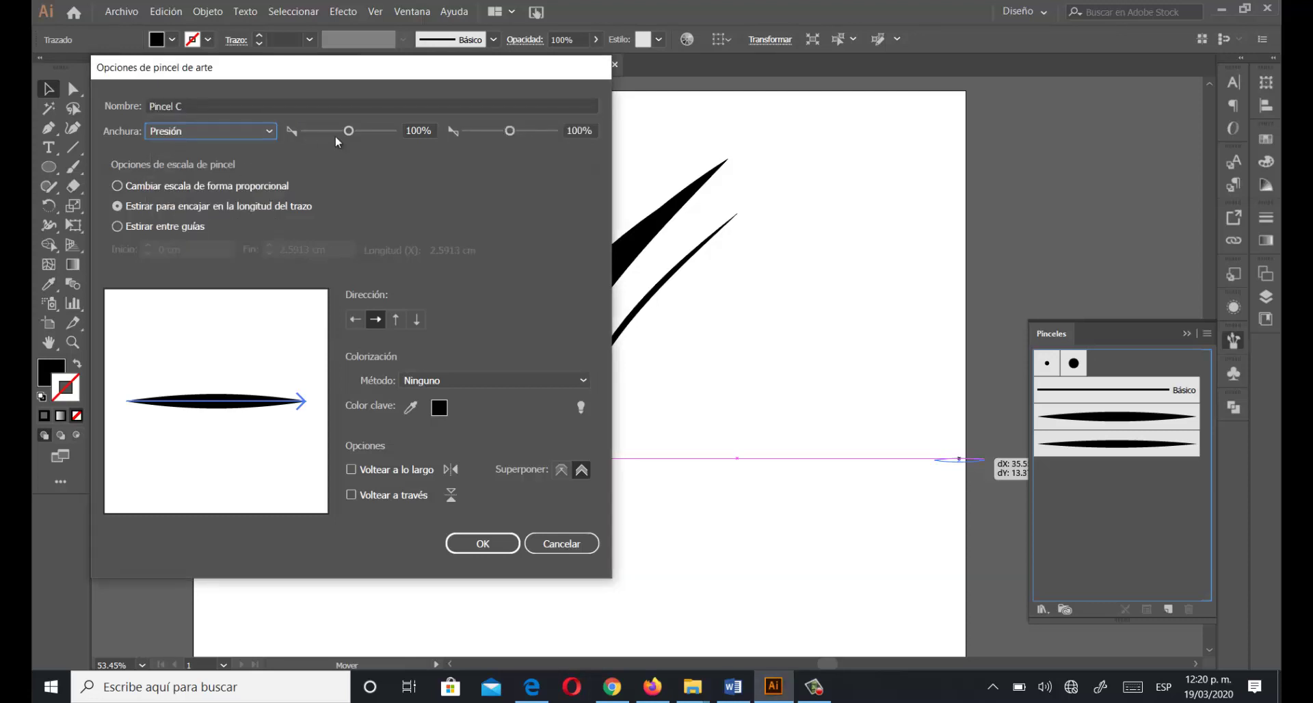
click(349, 131)
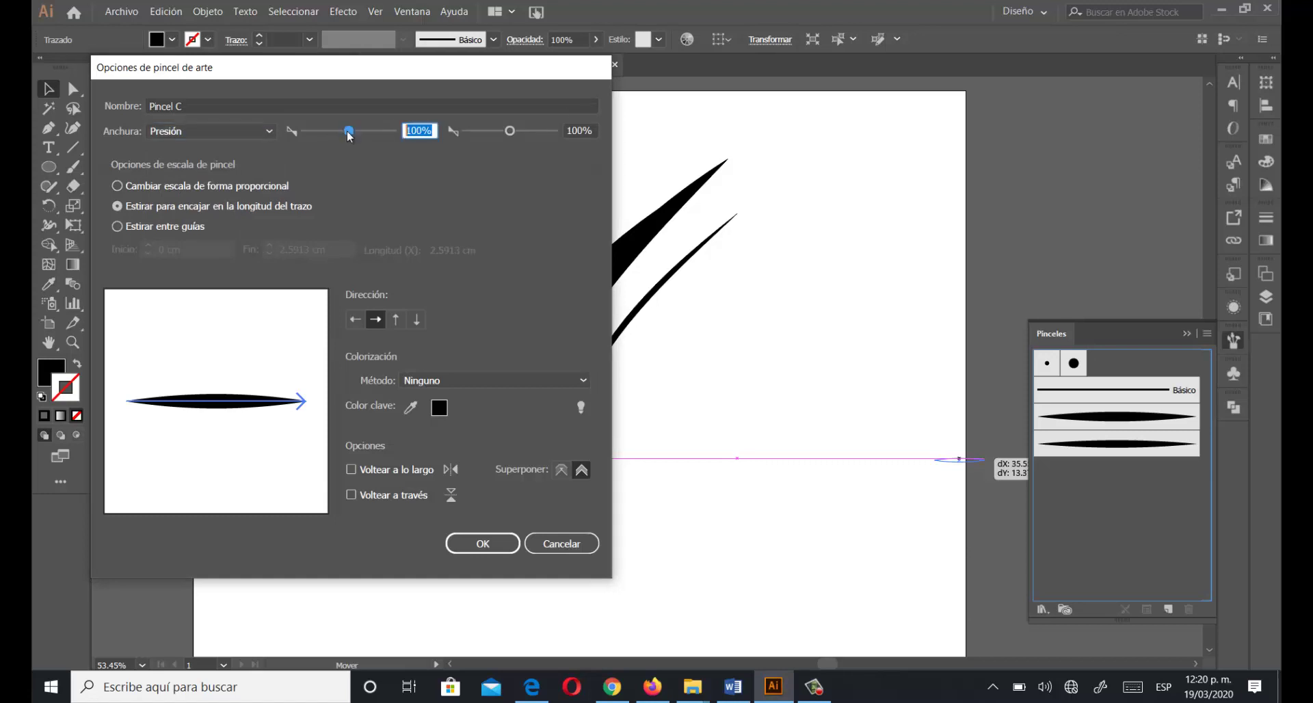
text(15)
drag(595, 133, 541, 137)
text(500)
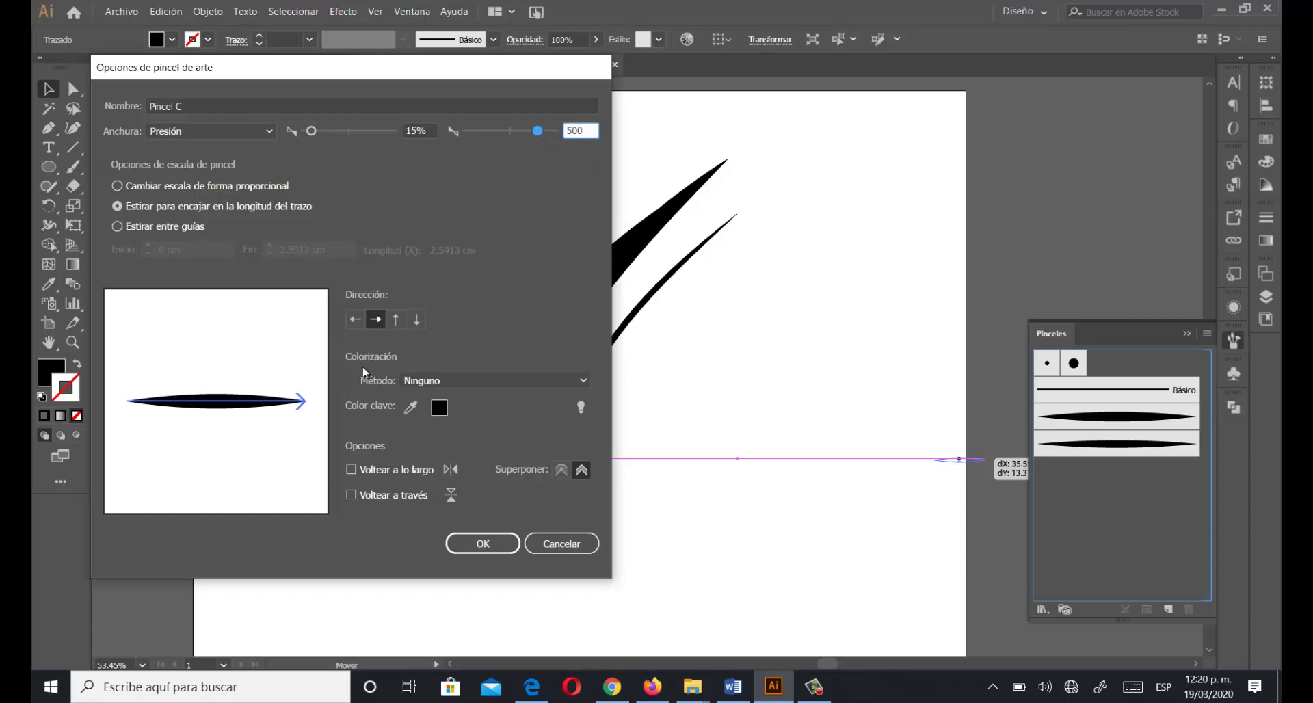
click(524, 386)
click(459, 416)
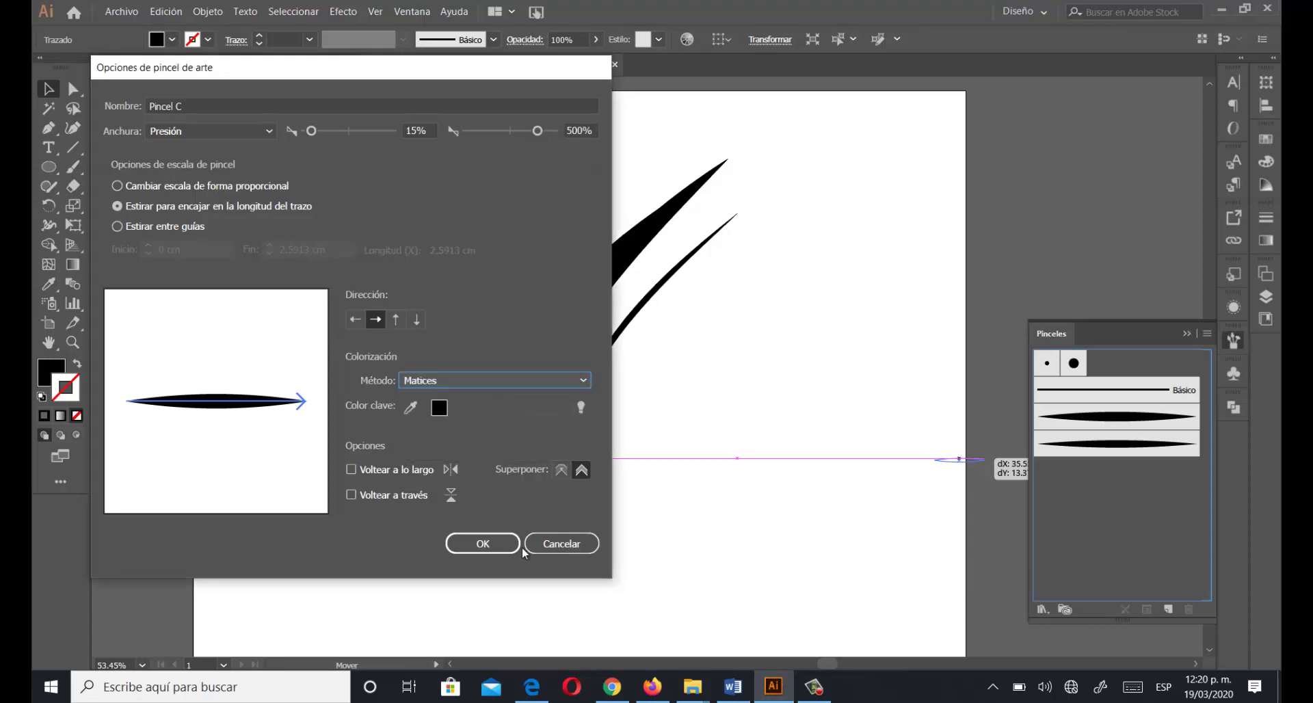
click(486, 545)
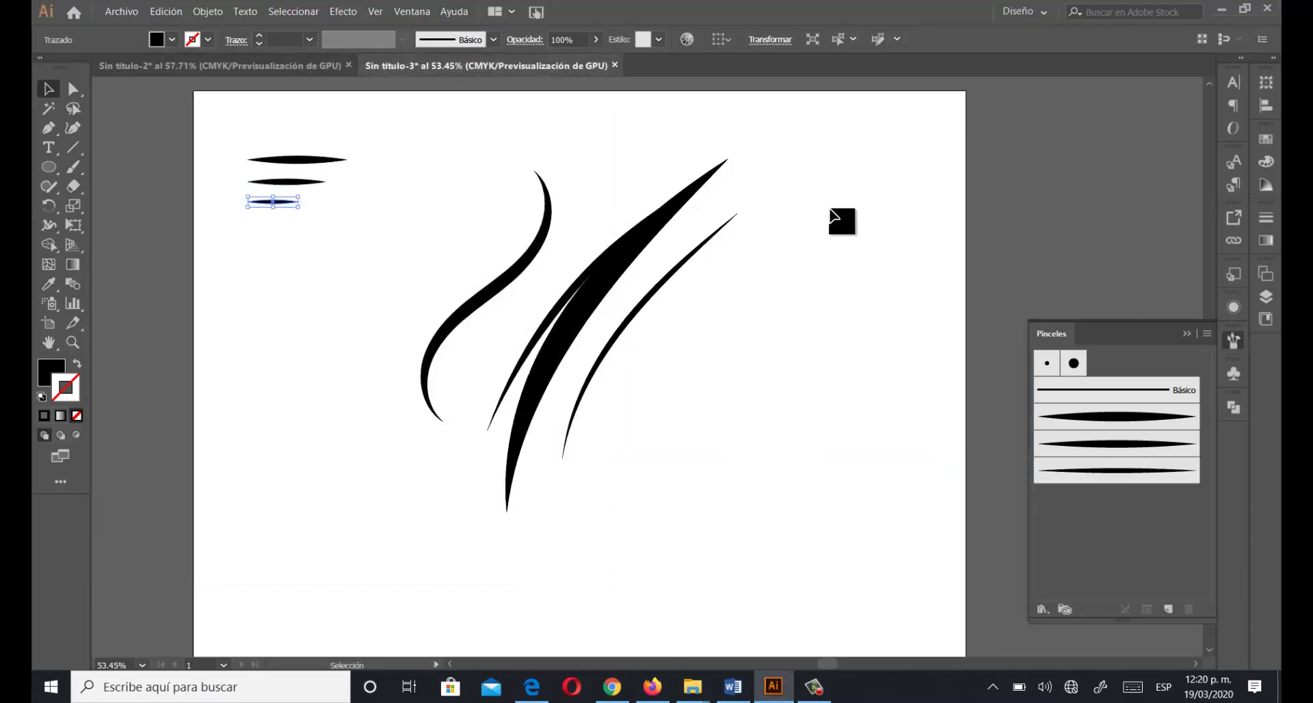
Try Pincel C on the shortest shape, undo that, and paint two test strokes with it on either side of the existing ones.
click(1099, 476)
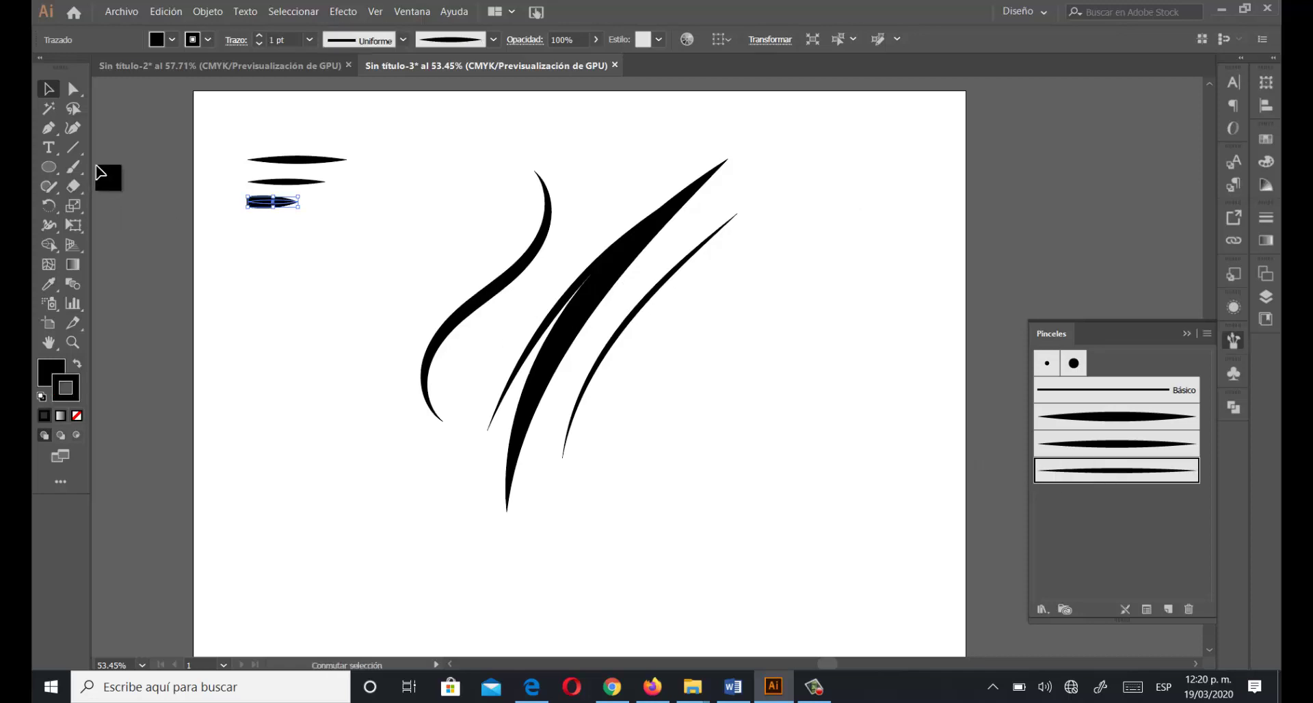
key(ctrl+z)
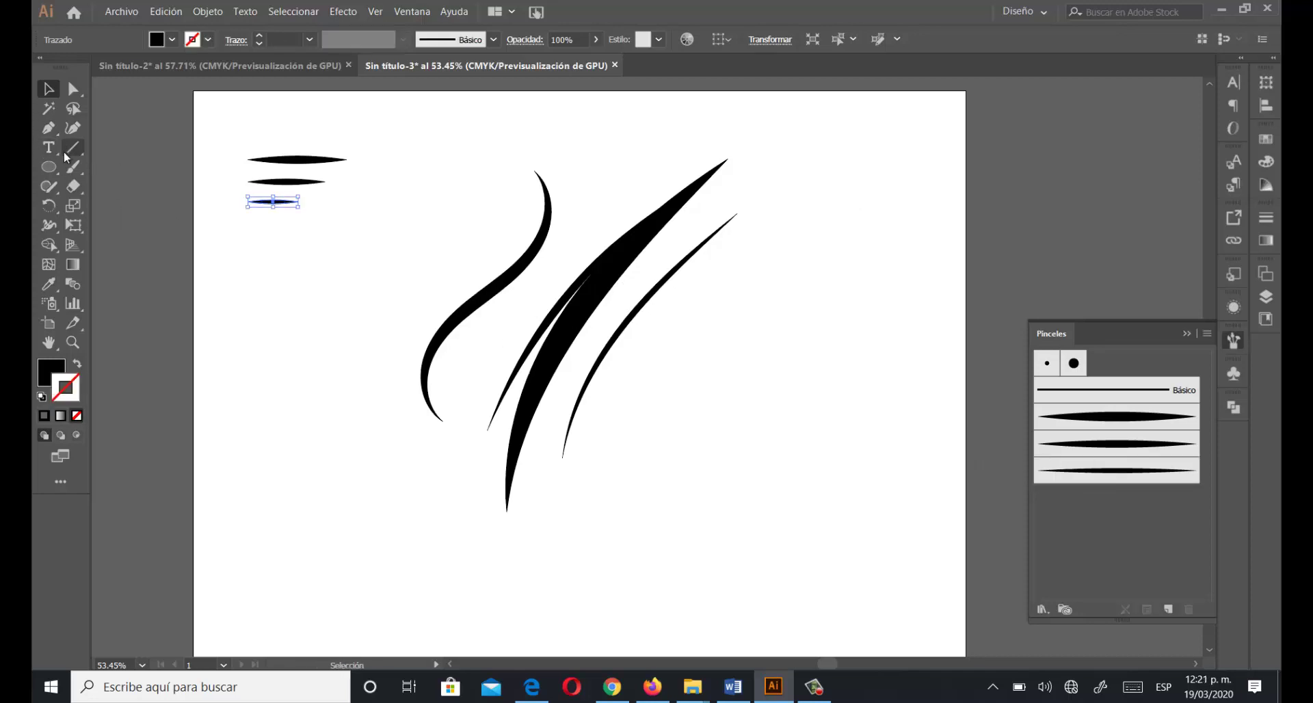
click(72, 171)
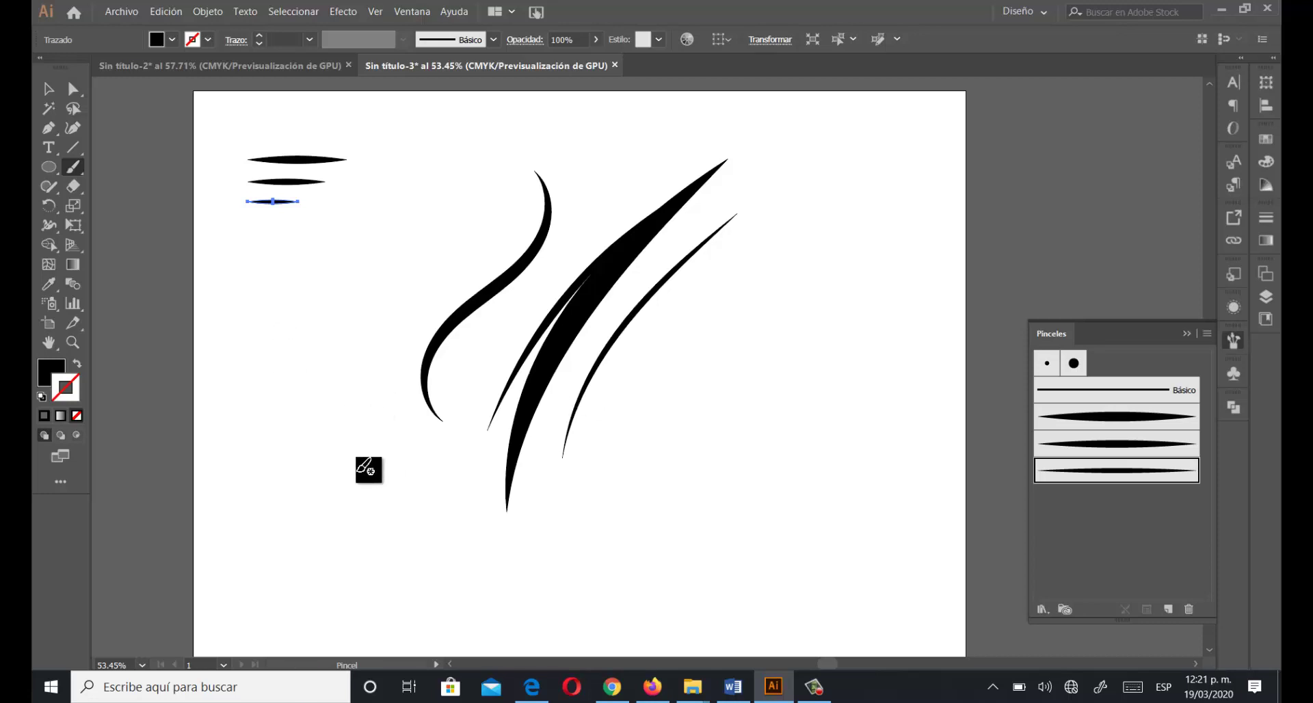
drag(420, 198, 361, 467)
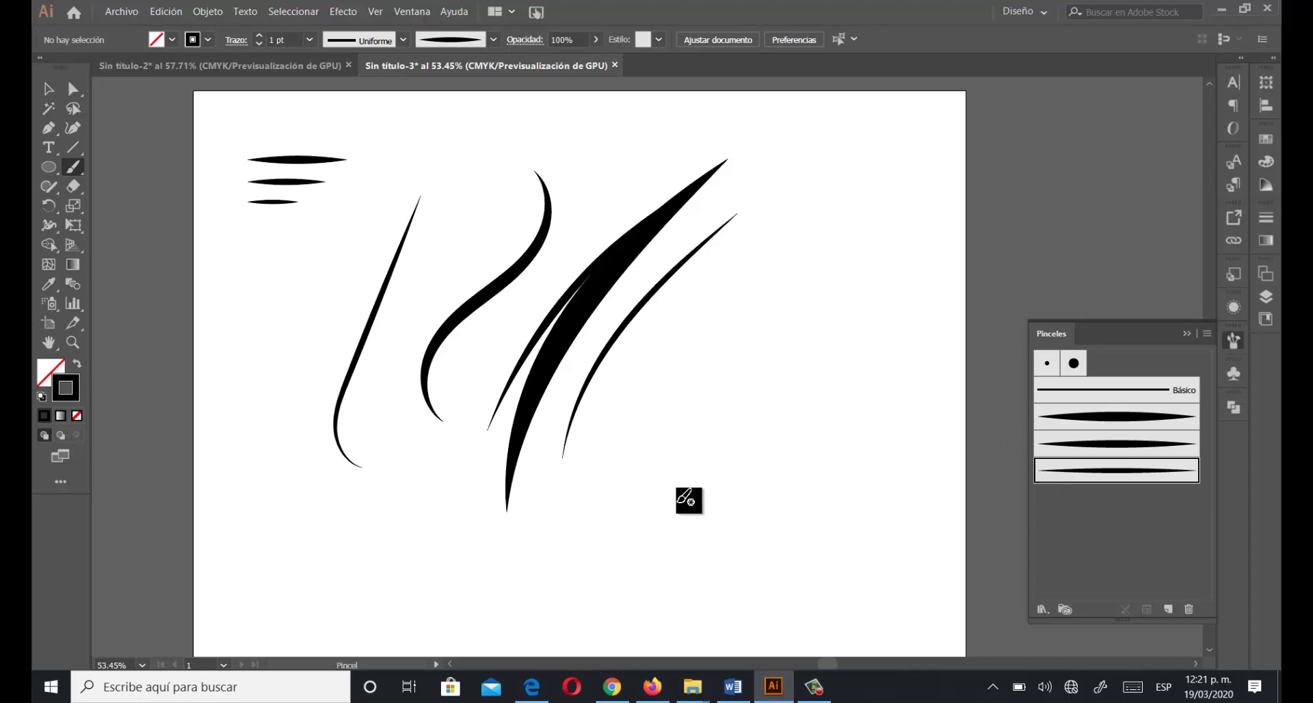
mouse_move(678, 499)
mouse_down()
mouse_move(694, 438)
mouse_move(869, 253)
mouse_up()
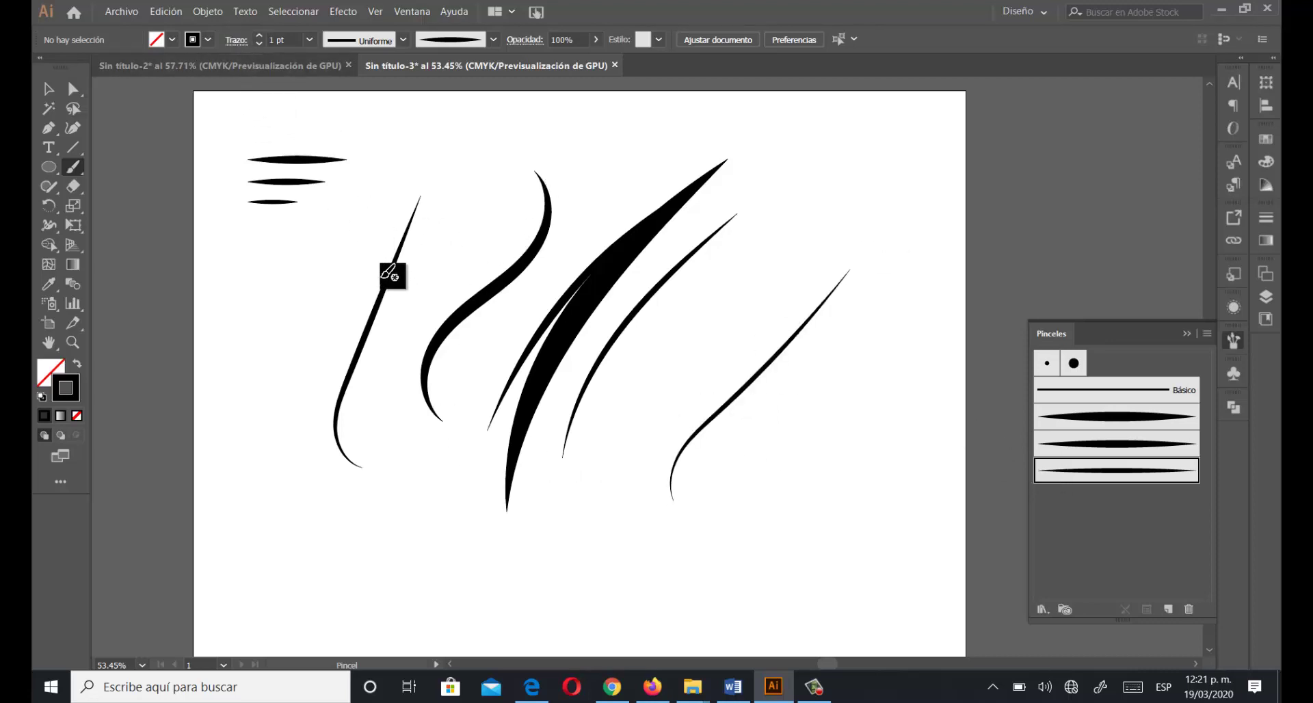
Set the stroke weight to 0.5 pt and paint three slanted strokes and one large looping stroke with Pincel C.
click(260, 44)
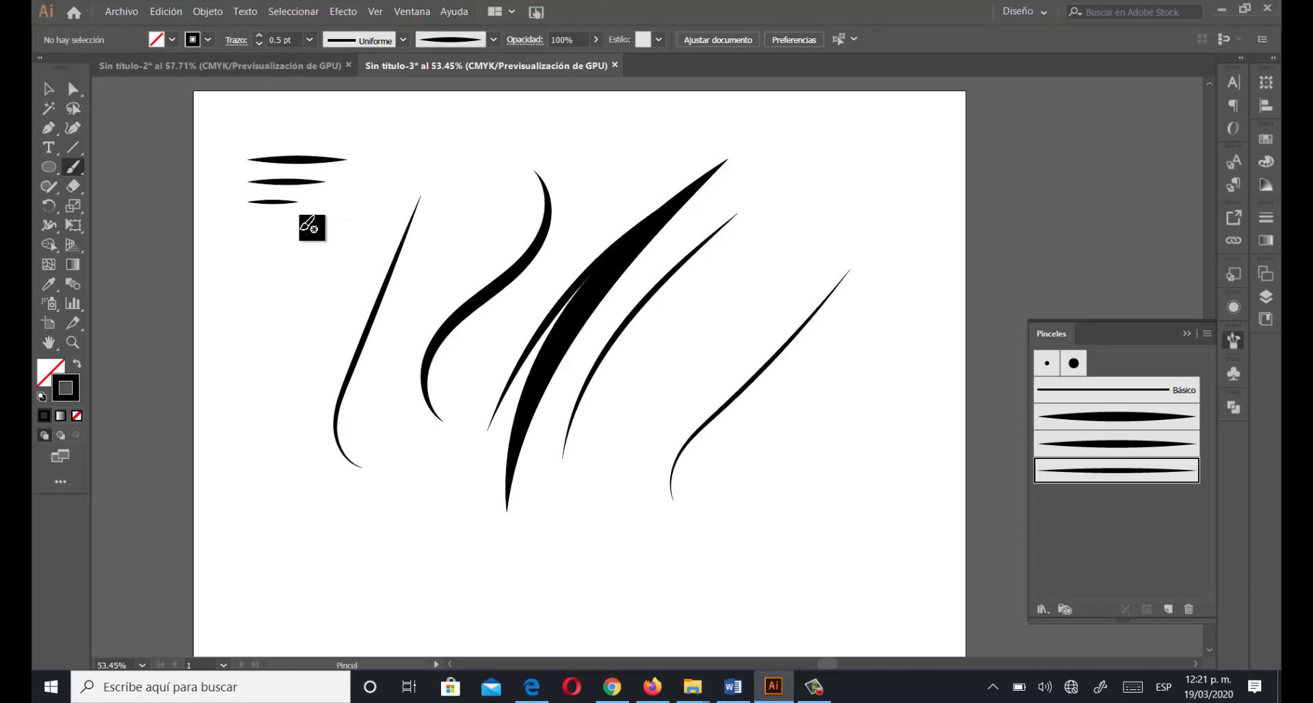
mouse_move(305, 433)
mouse_down()
mouse_move(299, 398)
mouse_move(409, 181)
mouse_up()
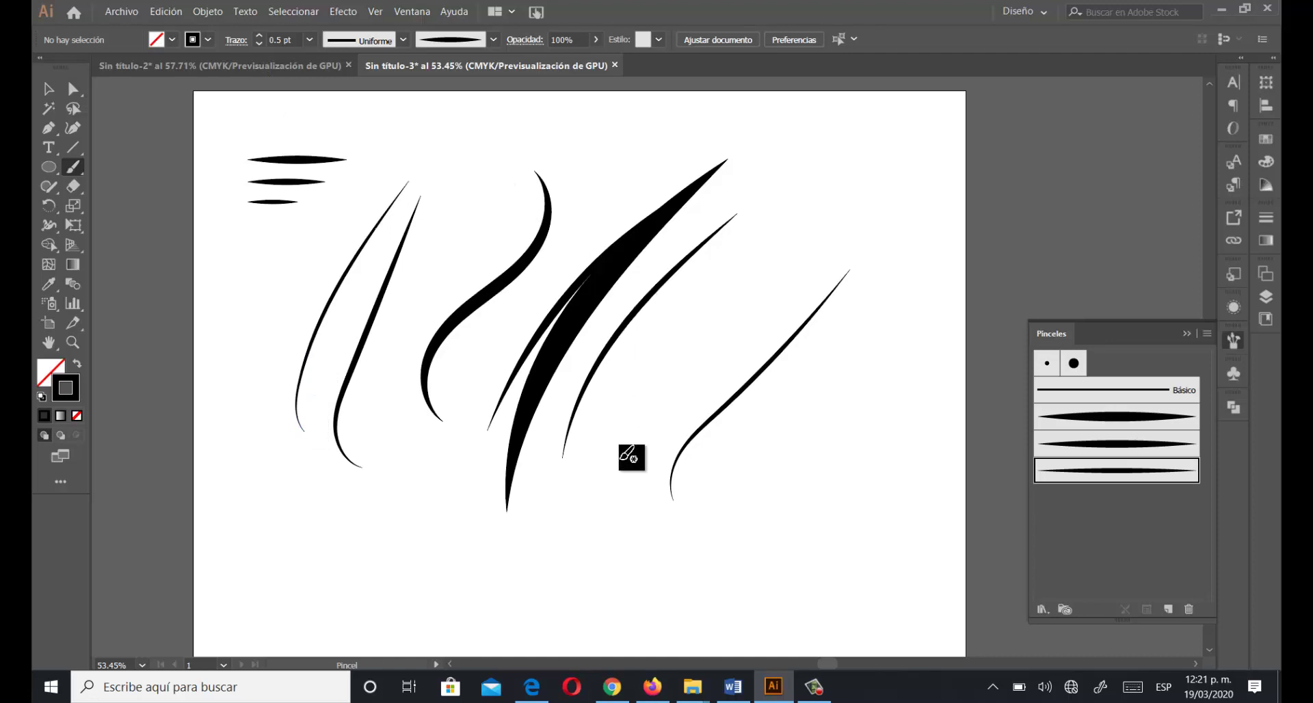
drag(608, 486, 858, 204)
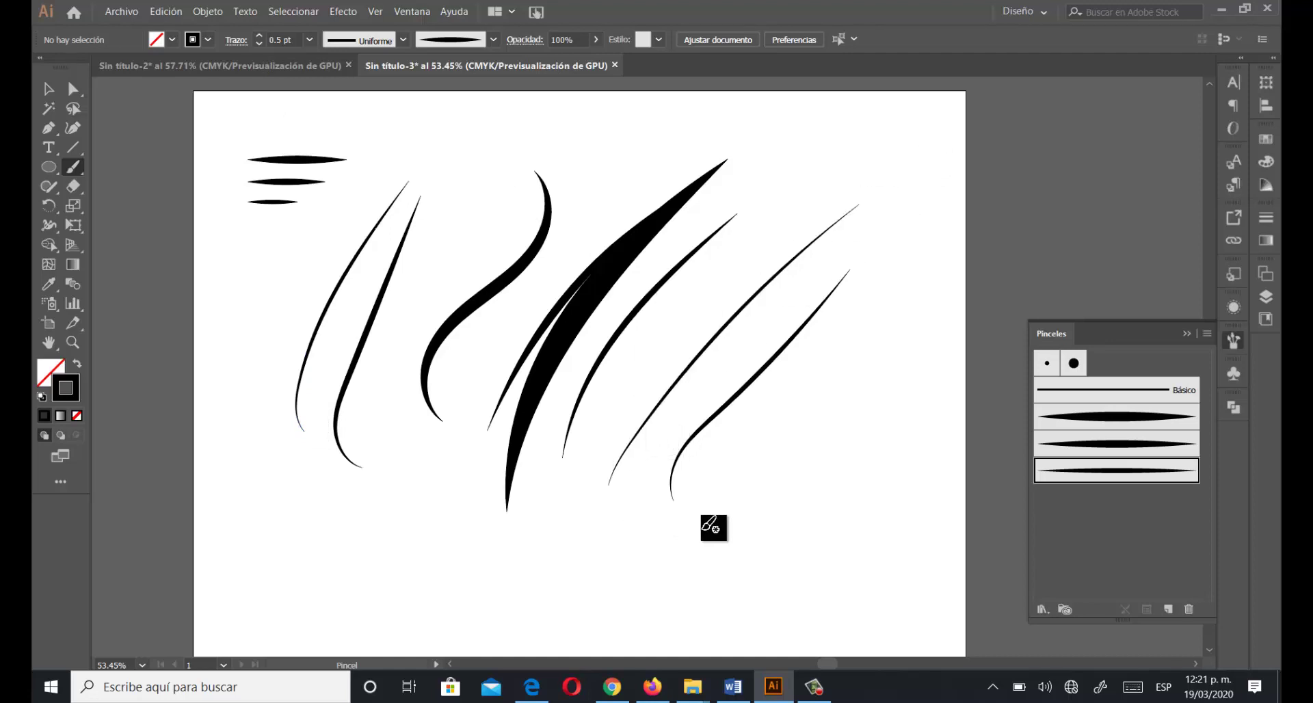
drag(670, 559, 940, 241)
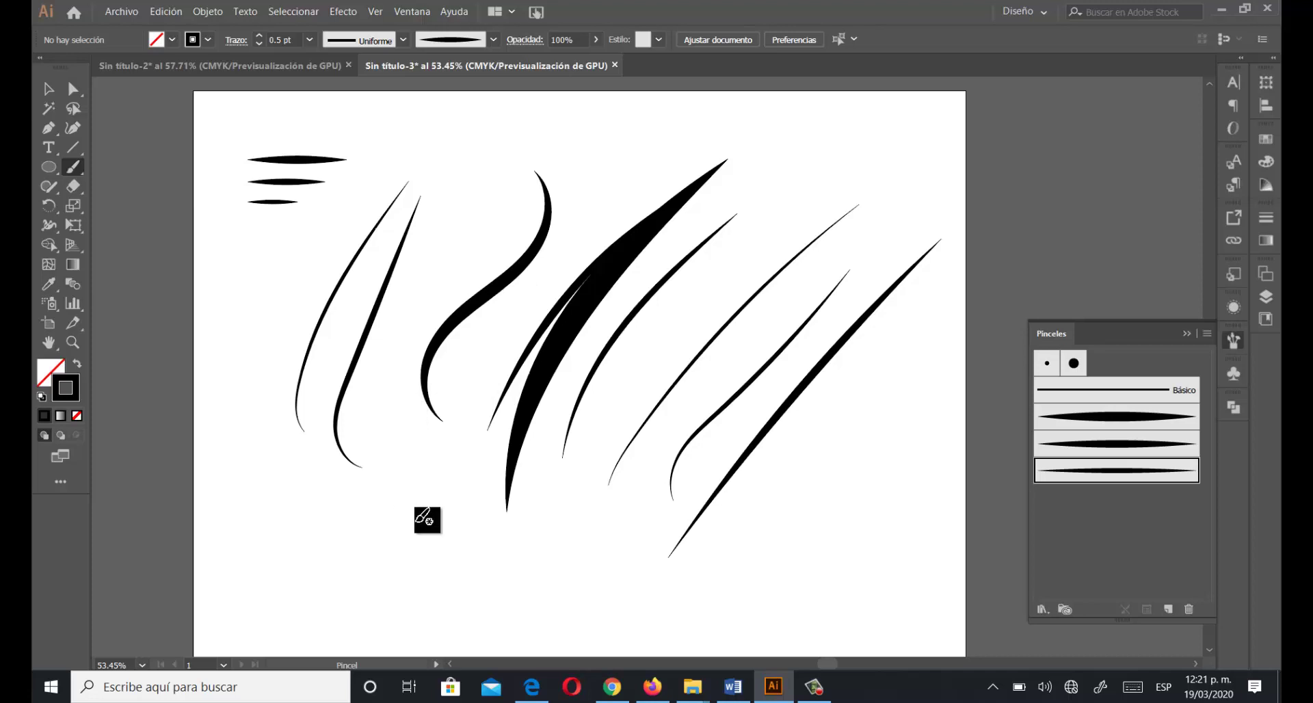
mouse_move(438, 520)
mouse_down()
mouse_move(401, 472)
mouse_move(395, 400)
mouse_move(411, 341)
mouse_move(450, 283)
mouse_move(617, 168)
mouse_move(629, 142)
mouse_move(617, 122)
mouse_move(570, 126)
mouse_move(515, 177)
mouse_move(516, 395)
mouse_move(455, 496)
mouse_move(334, 554)
mouse_move(286, 543)
mouse_up()
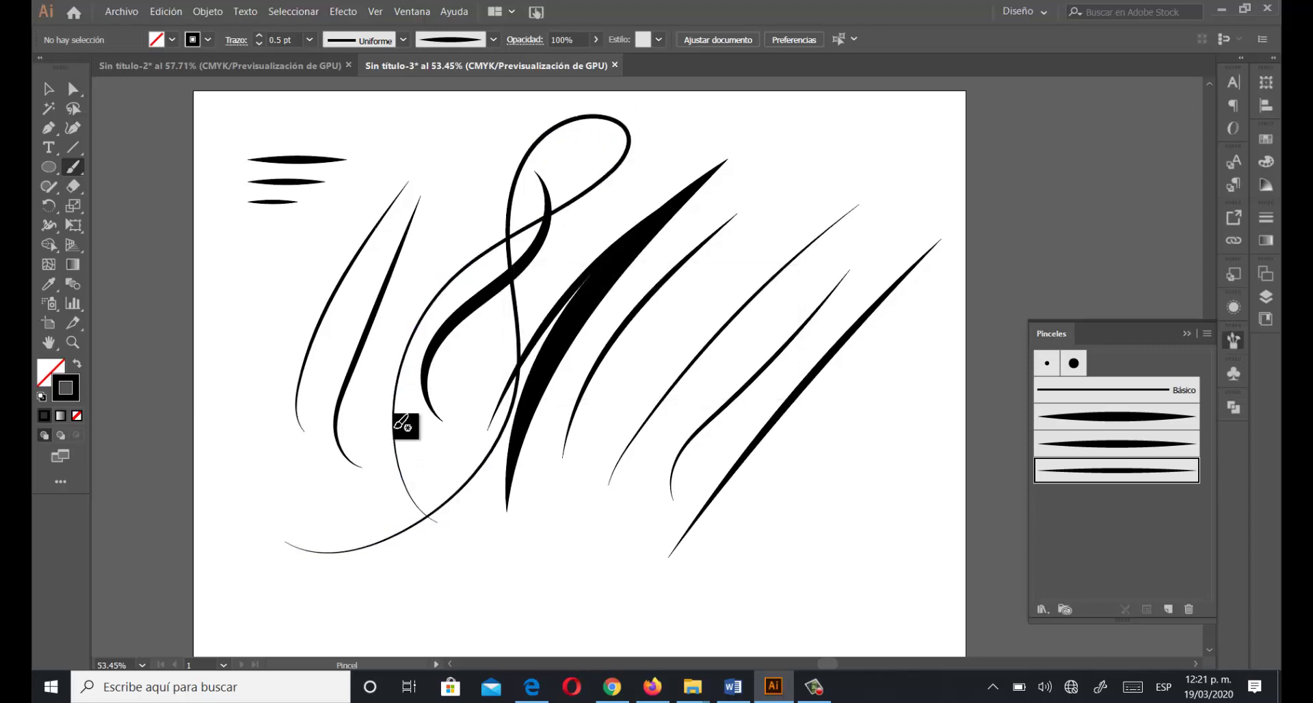
Set the Paintbrush tool's Fidelidad one mark short of Suavizar and accept the tool options.
double_click(73, 167)
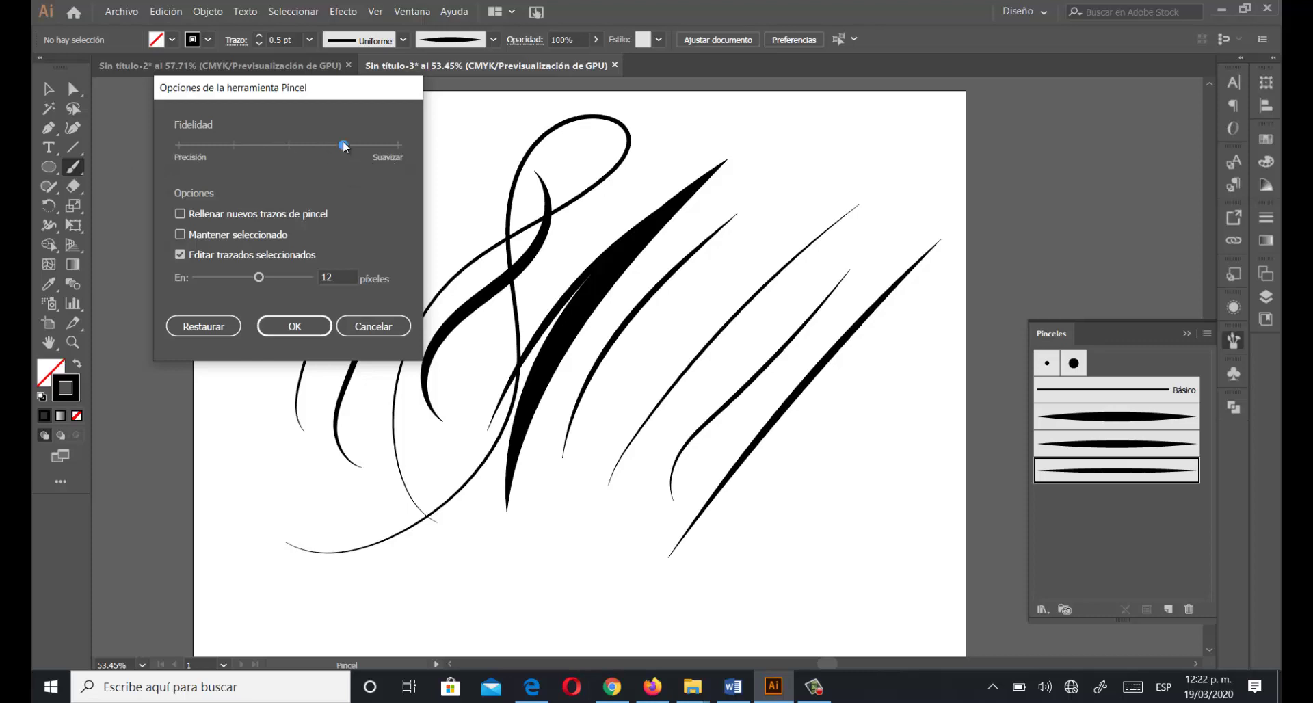
click(298, 324)
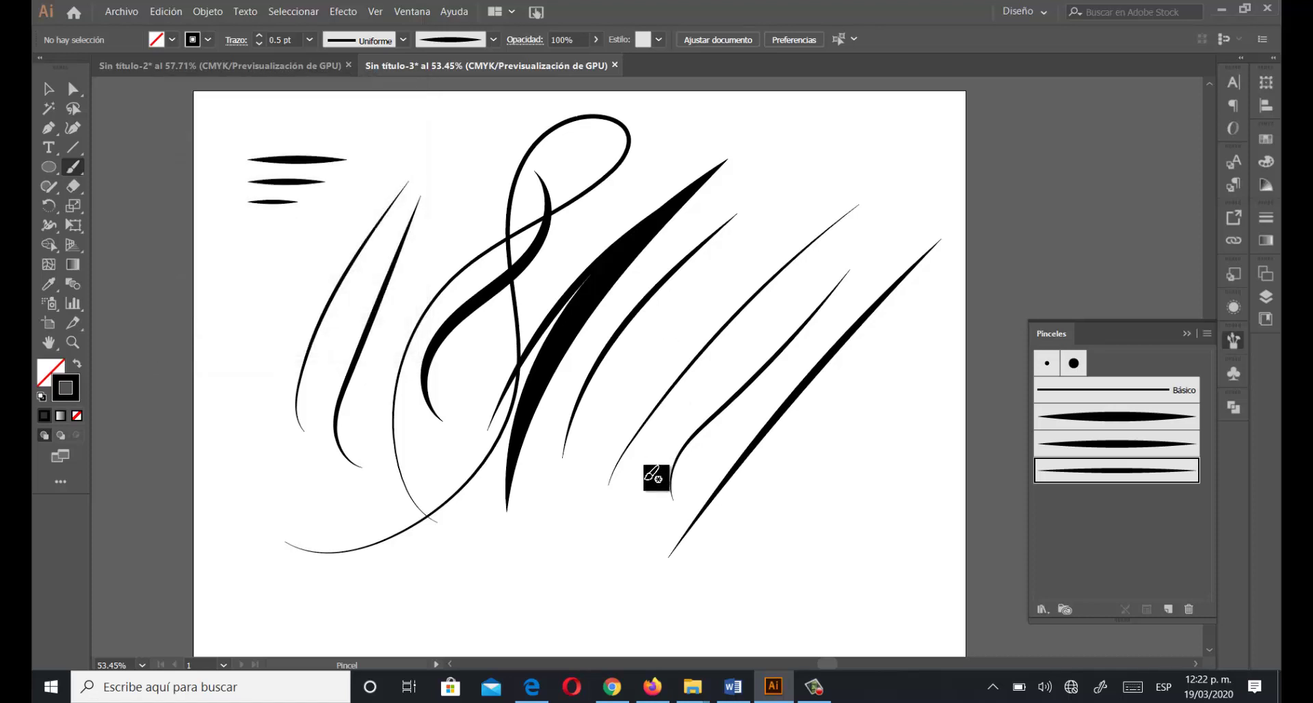
Paint a long curved test stroke with Pincel C, running from below the middle strokes up to the thickest stroke's upper tip.
drag(578, 523, 717, 169)
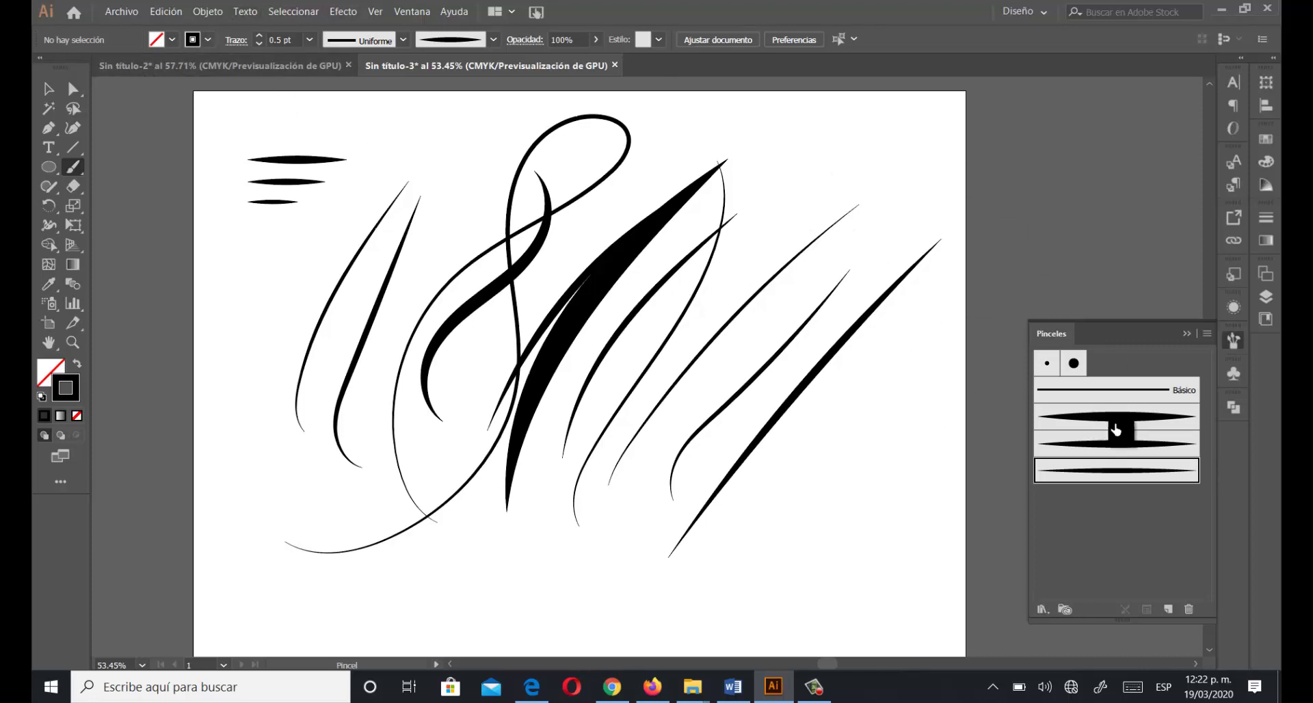
mouse_move(1115, 430)
mouse_down()
mouse_move(1117, 454)
mouse_move(1043, 318)
mouse_move(1001, 298)
mouse_move(1135, 452)
mouse_move(1089, 425)
mouse_move(1070, 451)
mouse_up()
drag(1070, 451, 1071, 454)
Save the document's brushes as a brush library named "Pinceles test" in the Pinceles folder.
click(1041, 608)
click(1094, 426)
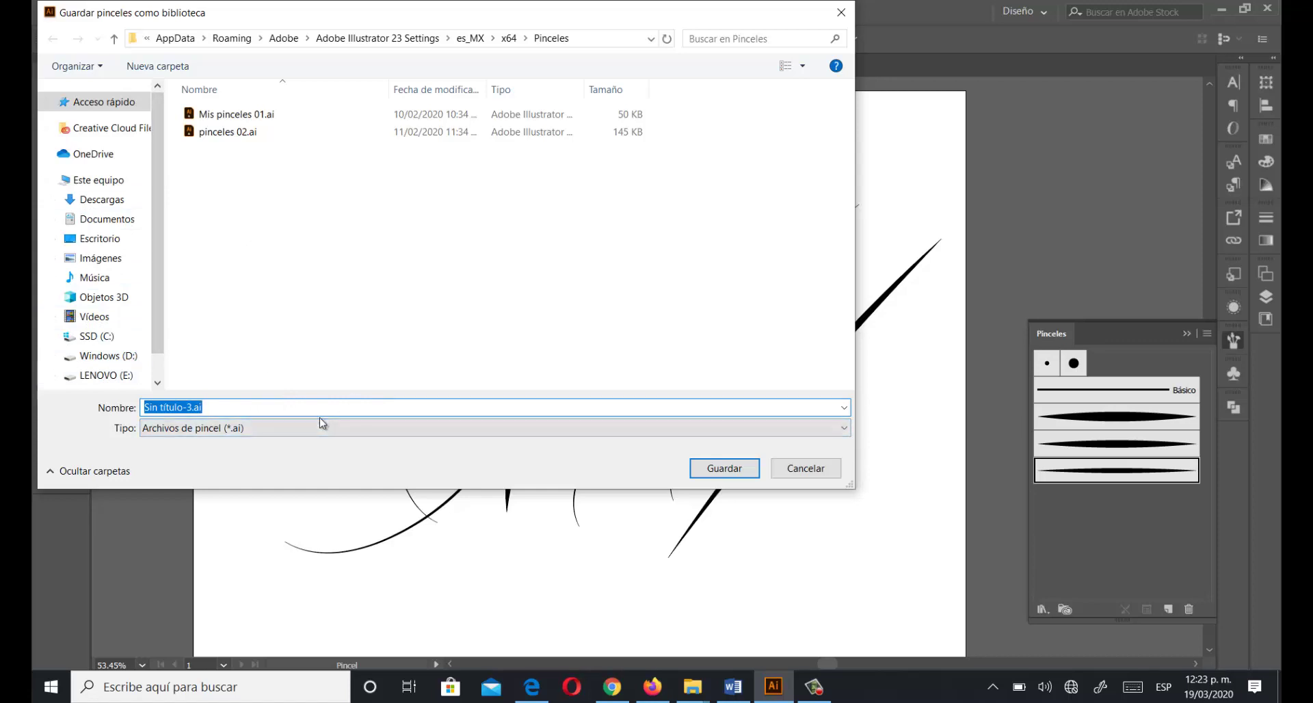
text(P)
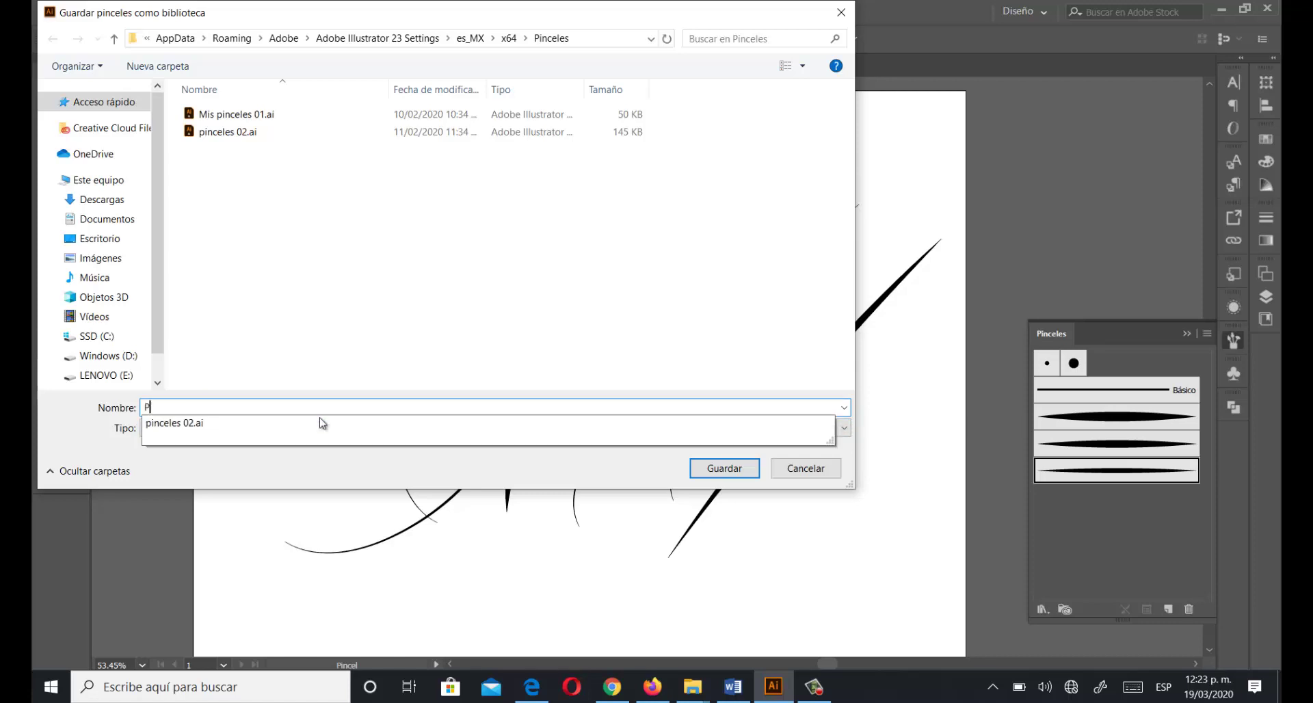
text(inceles test)
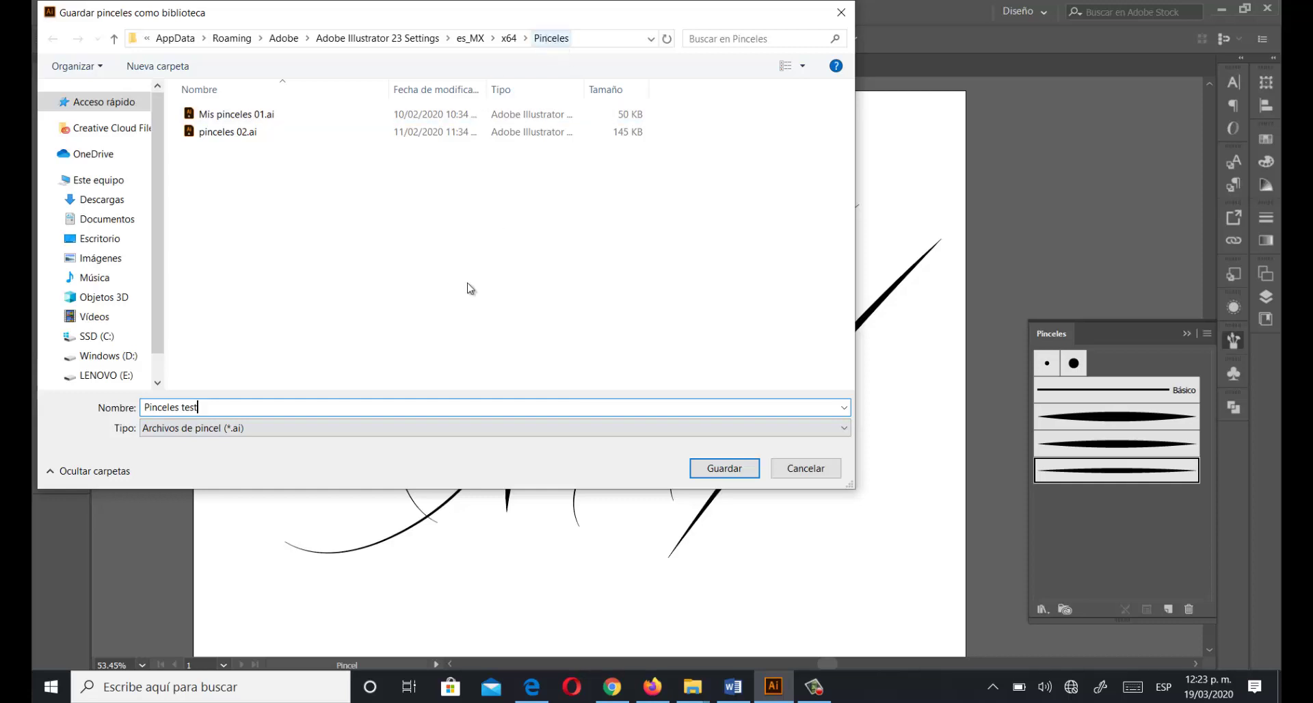
click(724, 468)
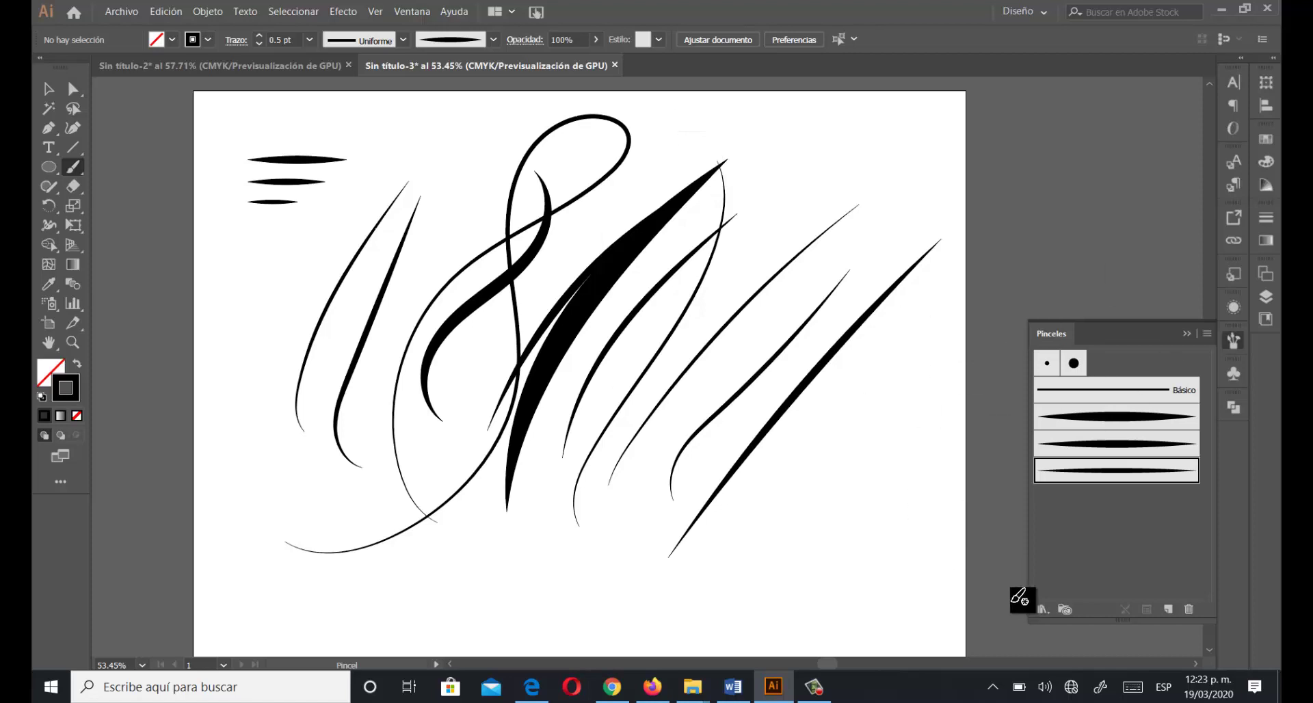
Open the user-defined brush library Mis pinceles 01, enlarge it to view all its brushes, and close it.
click(1042, 610)
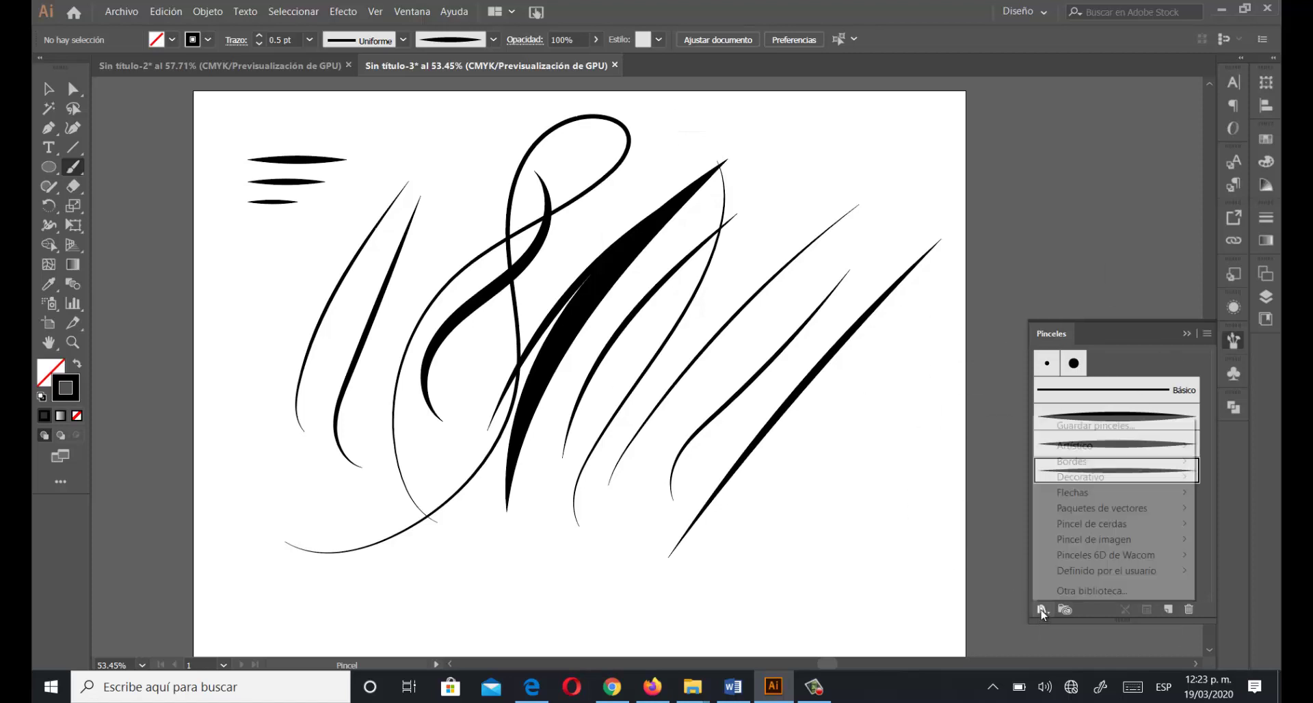
mouse_move(1078, 578)
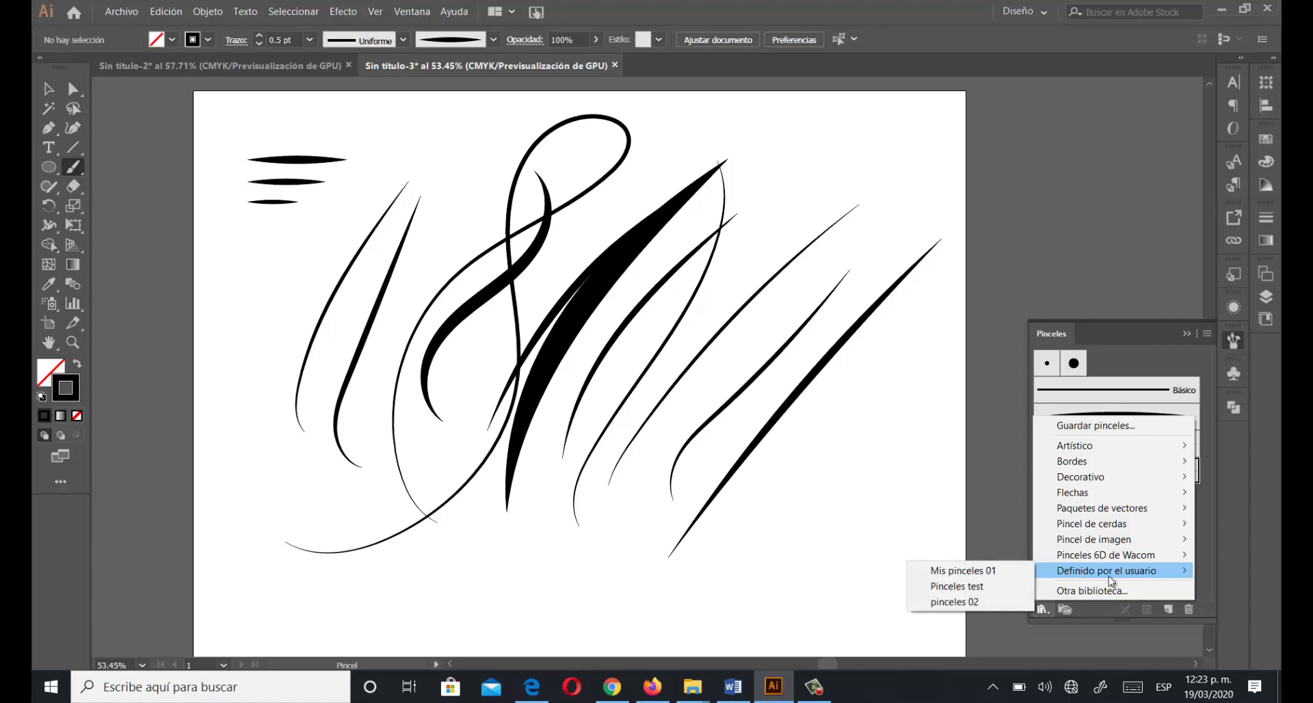
click(968, 571)
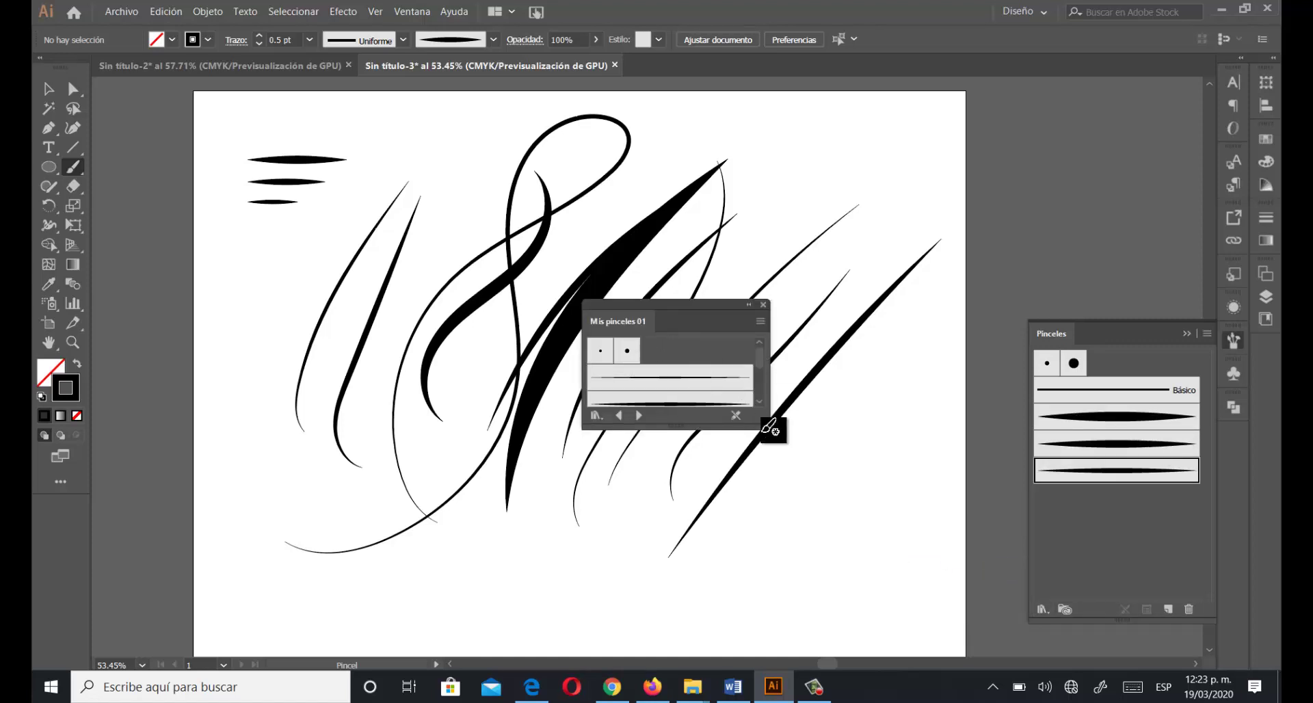
mouse_move(764, 425)
mouse_down()
mouse_move(814, 563)
mouse_move(889, 608)
mouse_move(811, 569)
mouse_move(770, 573)
mouse_up()
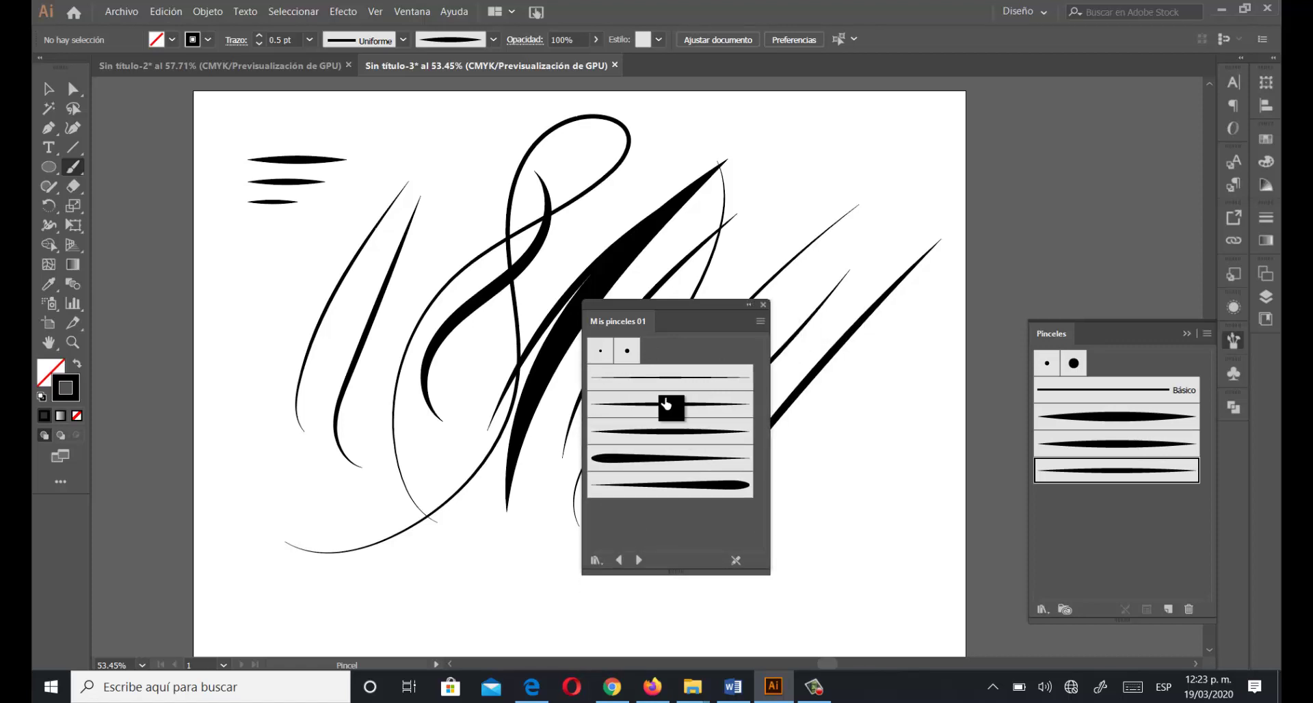
mouse_move(610, 466)
mouse_down()
mouse_move(658, 445)
mouse_move(668, 378)
mouse_move(670, 404)
mouse_move(623, 464)
mouse_move(739, 488)
mouse_move(700, 377)
mouse_up()
click(764, 307)
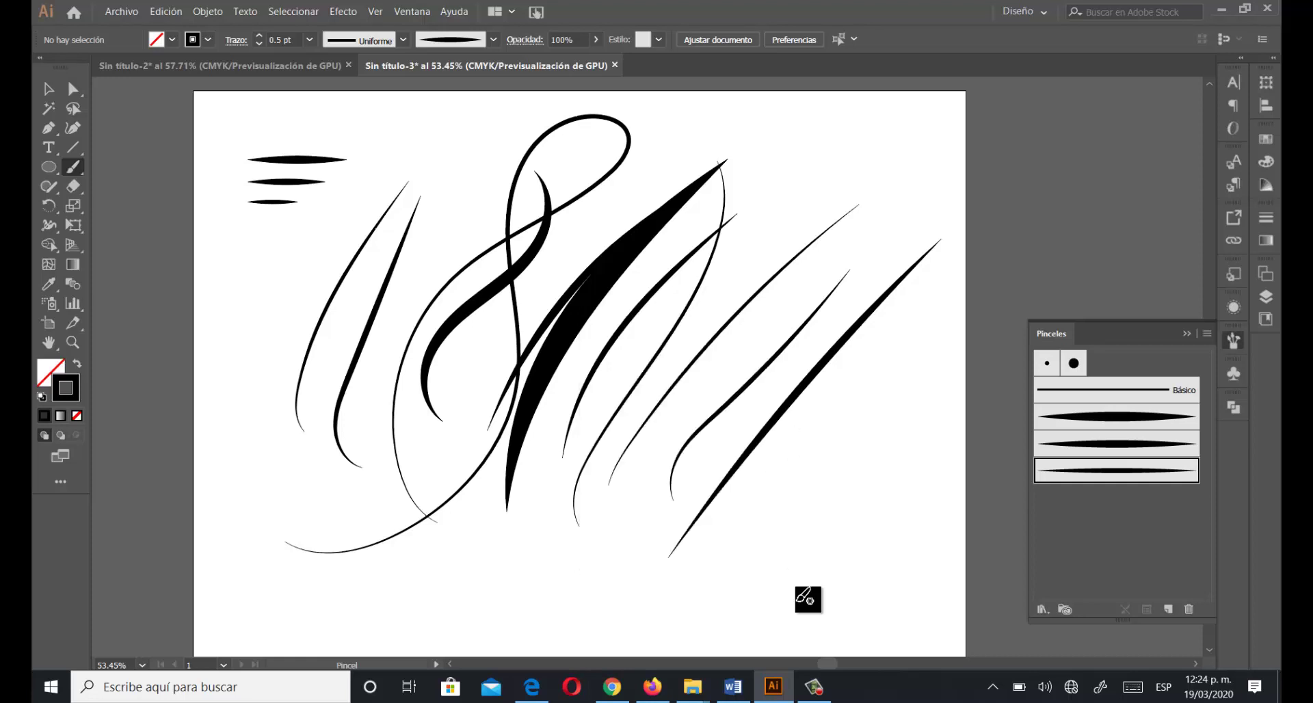